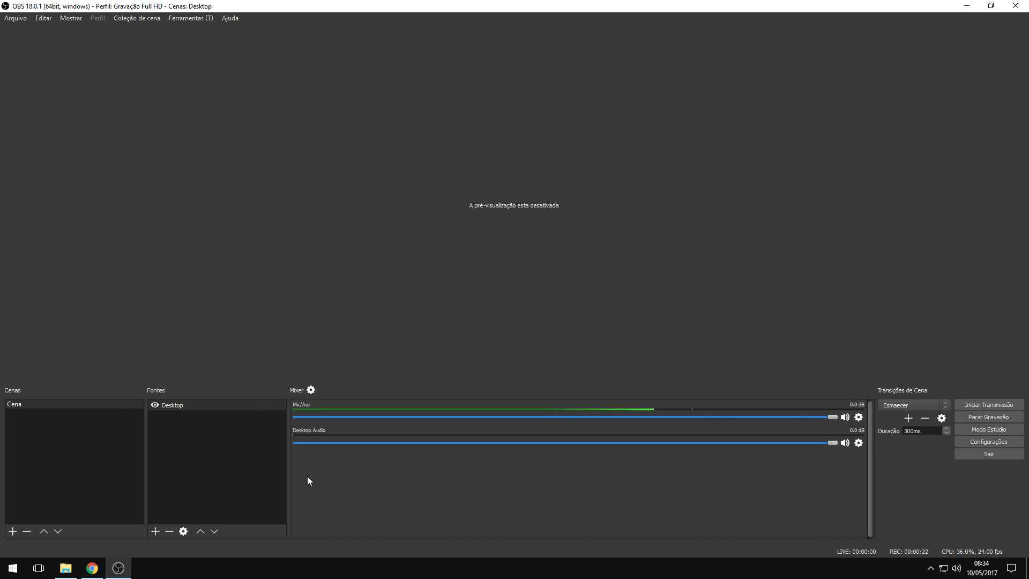
Switch to Chrome and check the web address of the ReaPlugs download page
{"action": "left_click", "coordinate": [92, 568]}
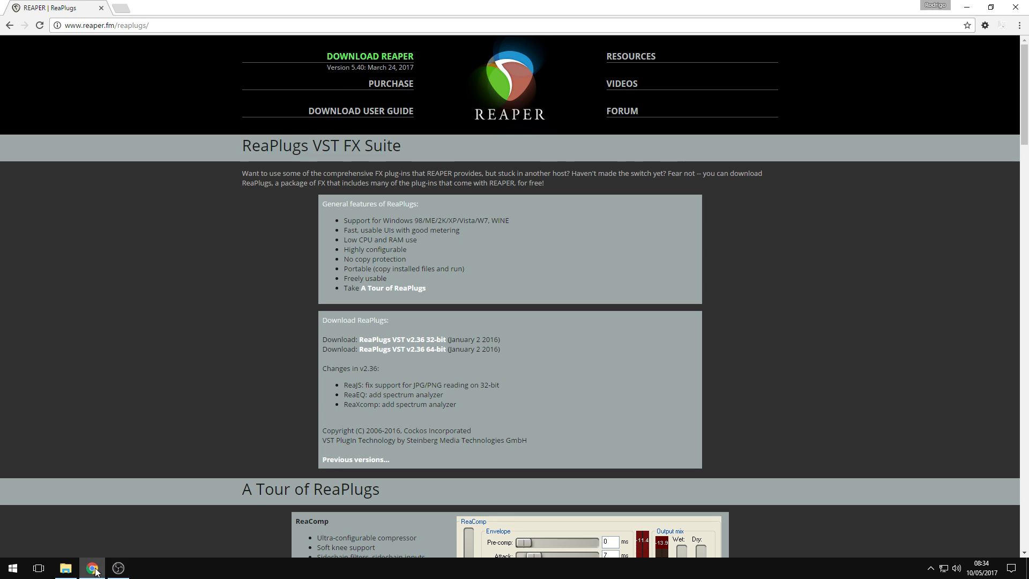
{"action": "left_click", "coordinate": [161, 28]}
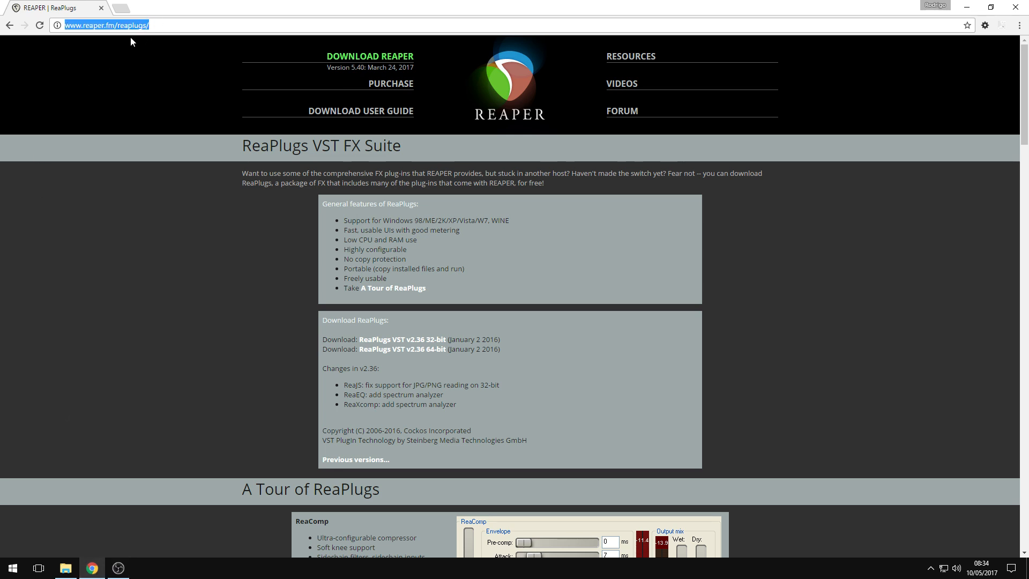
{"action": "double_click", "coordinate": [116, 25]}
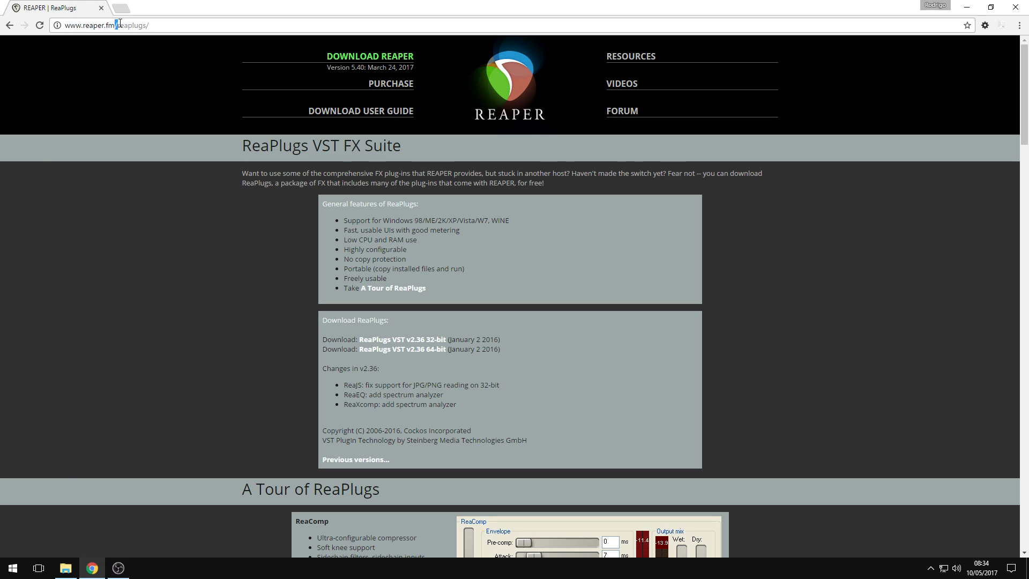
{"action": "triple_click", "coordinate": [119, 24]}
{"action": "triple_click", "coordinate": [119, 24]}
{"action": "left_click", "coordinate": [130, 283]}
Check whether Windows and OBS are 32-bit or 64-bit, and compare them with the ReaPlugs installer versions
{"action": "key", "text": "super+Pause"}
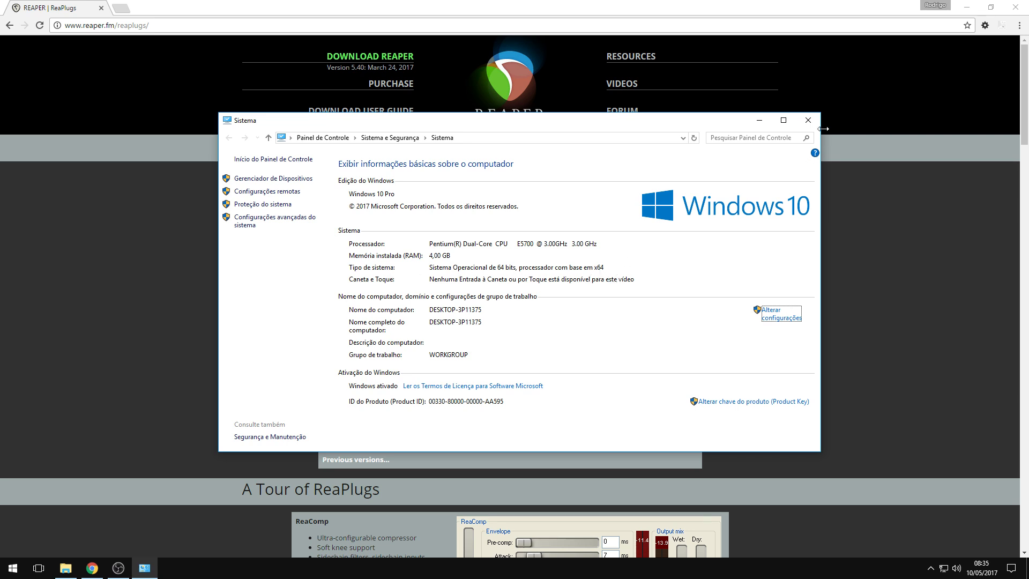
{"action": "left_click", "coordinate": [808, 120]}
{"action": "left_click", "coordinate": [118, 568]}
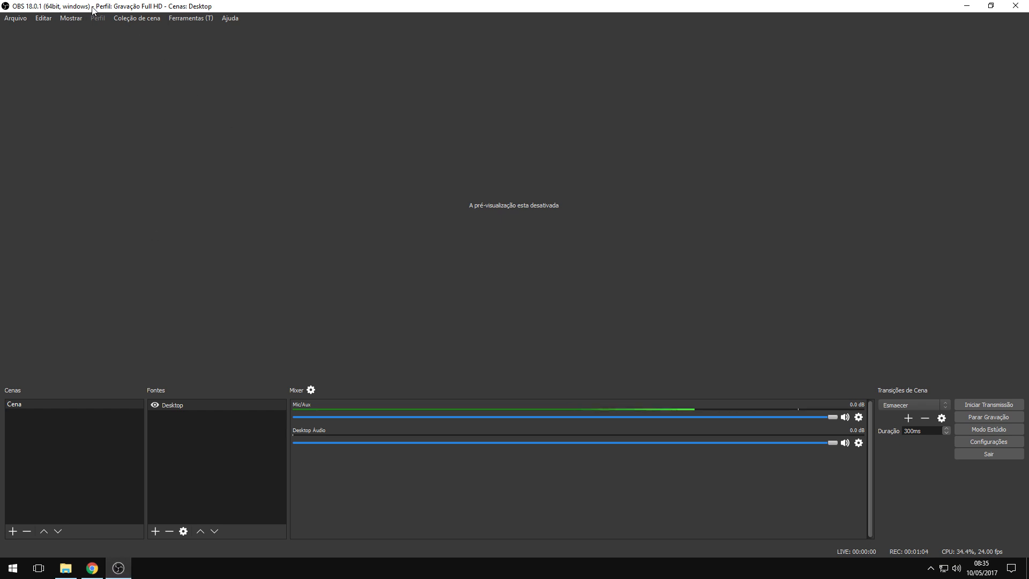
{"action": "left_click", "coordinate": [967, 5]}
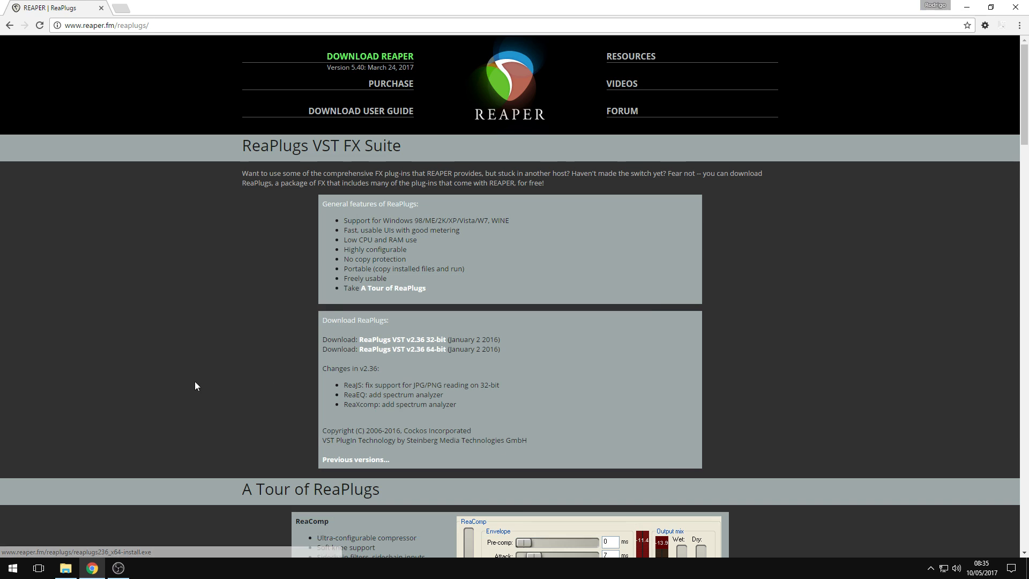
{"action": "left_click", "coordinate": [119, 567]}
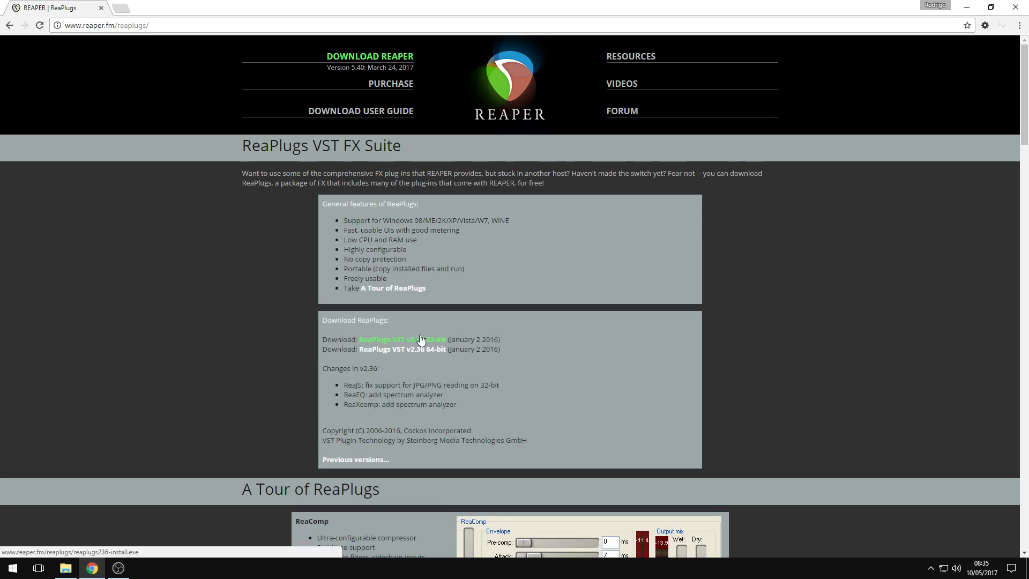
{"action": "left_click", "coordinate": [119, 568]}
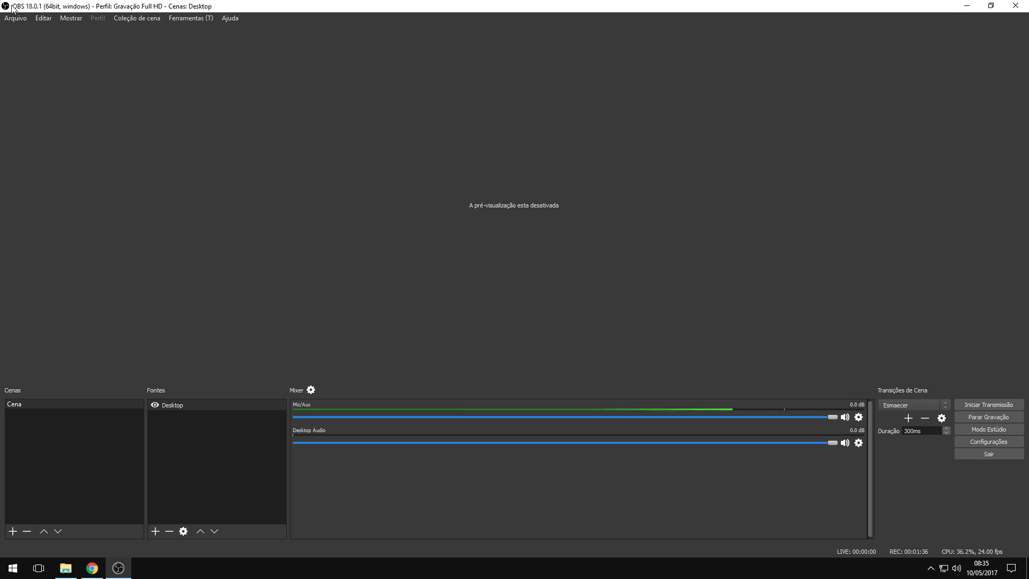
{"action": "left_click", "coordinate": [92, 568]}
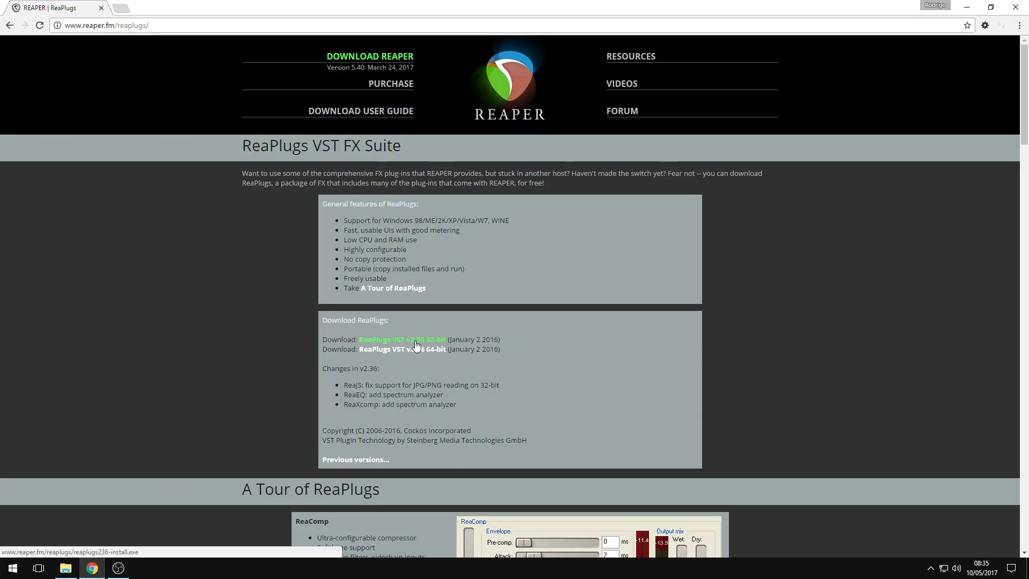
{"action": "left_click", "coordinate": [119, 567]}
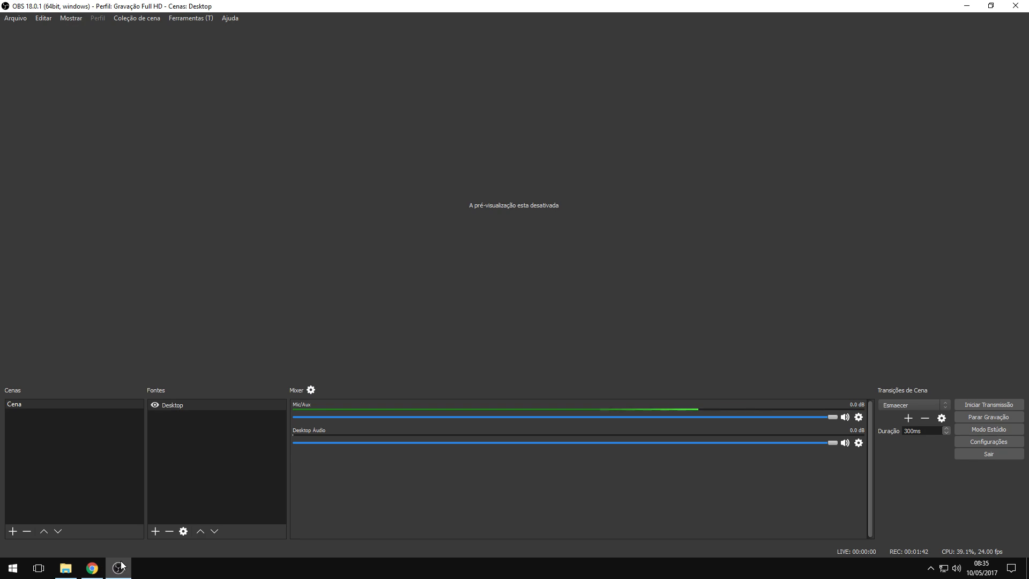
Recheck the system type in the Windows system information and compare OBS's version with the 64-bit ReaPlugs download
{"action": "key", "text": "super+Pause"}
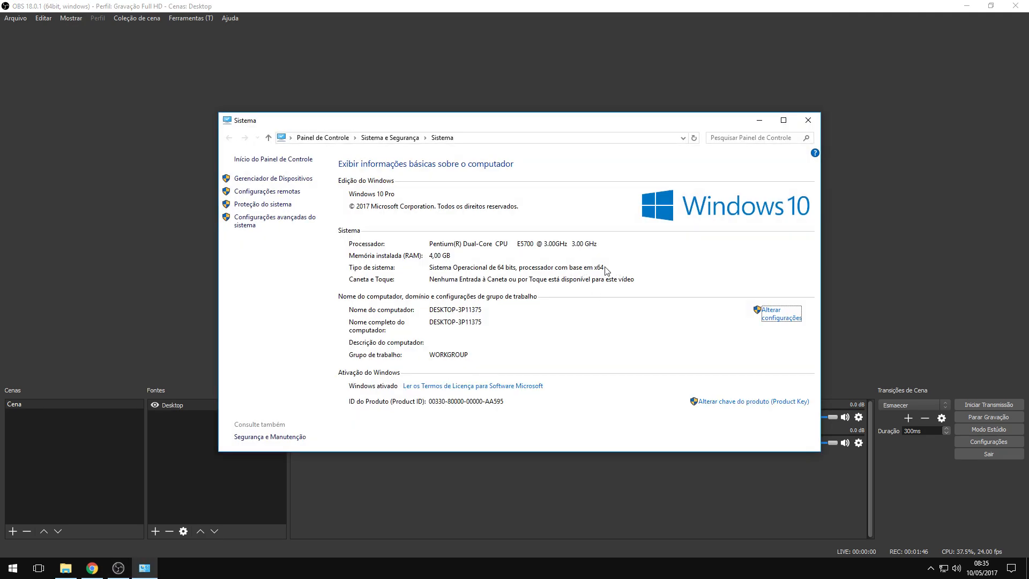
{"action": "left_click", "coordinate": [809, 118]}
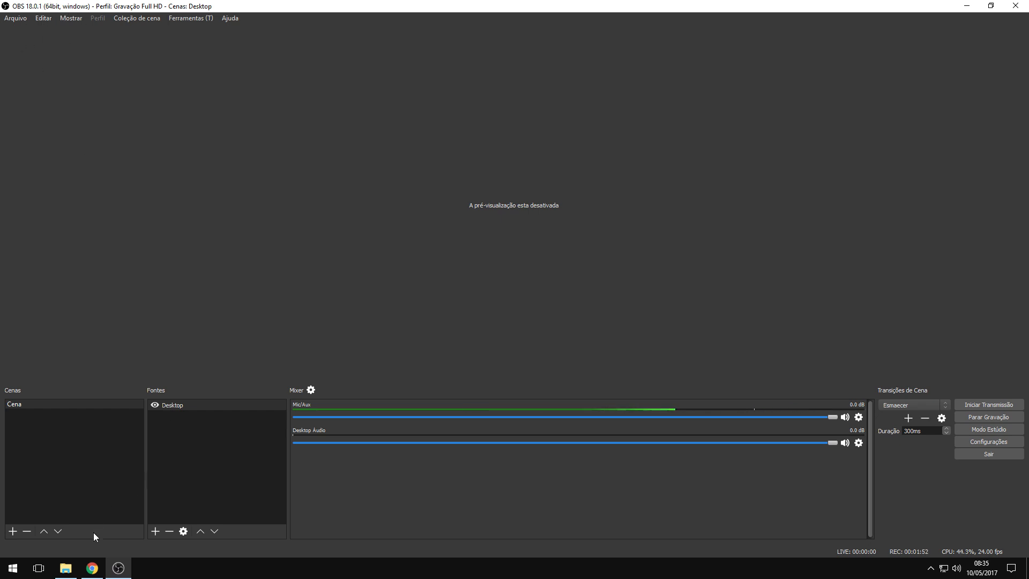
{"action": "left_click", "coordinate": [92, 568]}
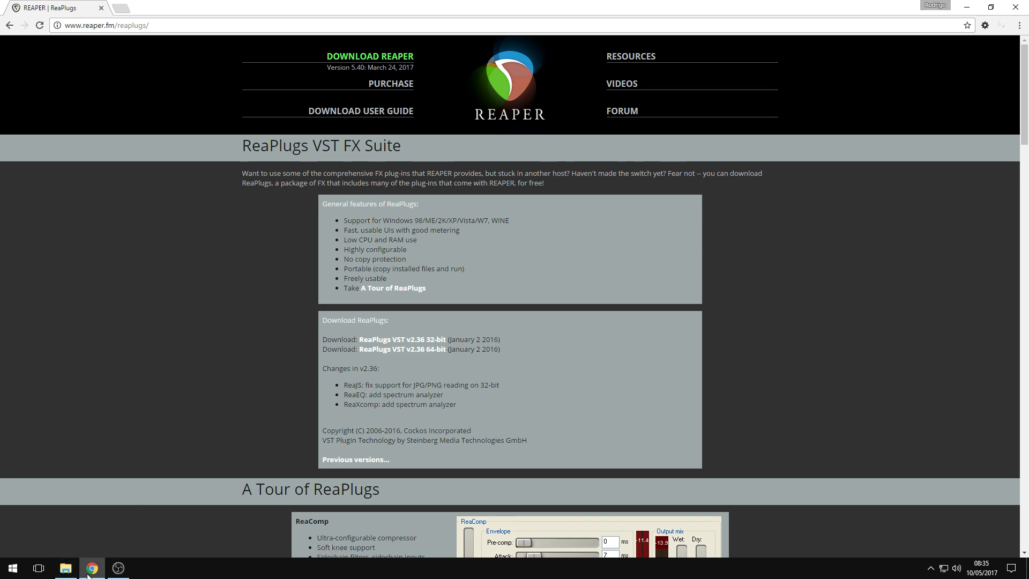
{"action": "mouse_move", "coordinate": [88, 574]}
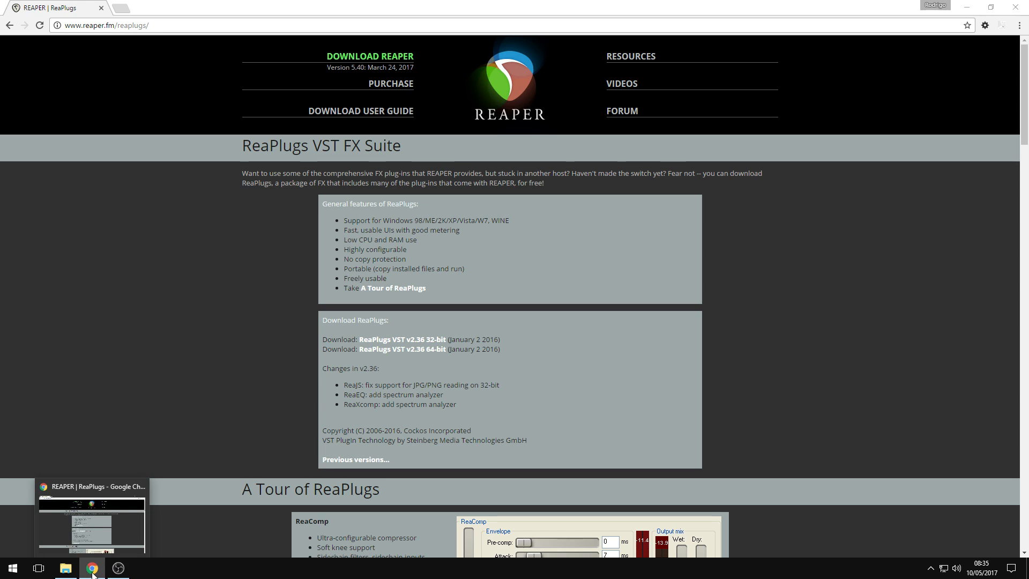
{"action": "left_click", "coordinate": [92, 571]}
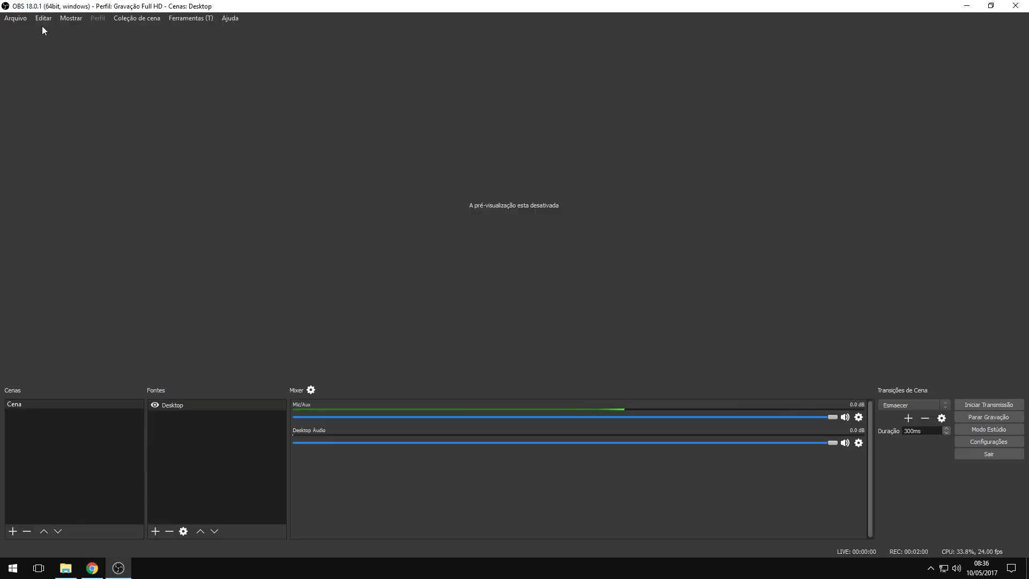
{"action": "left_click", "coordinate": [92, 568]}
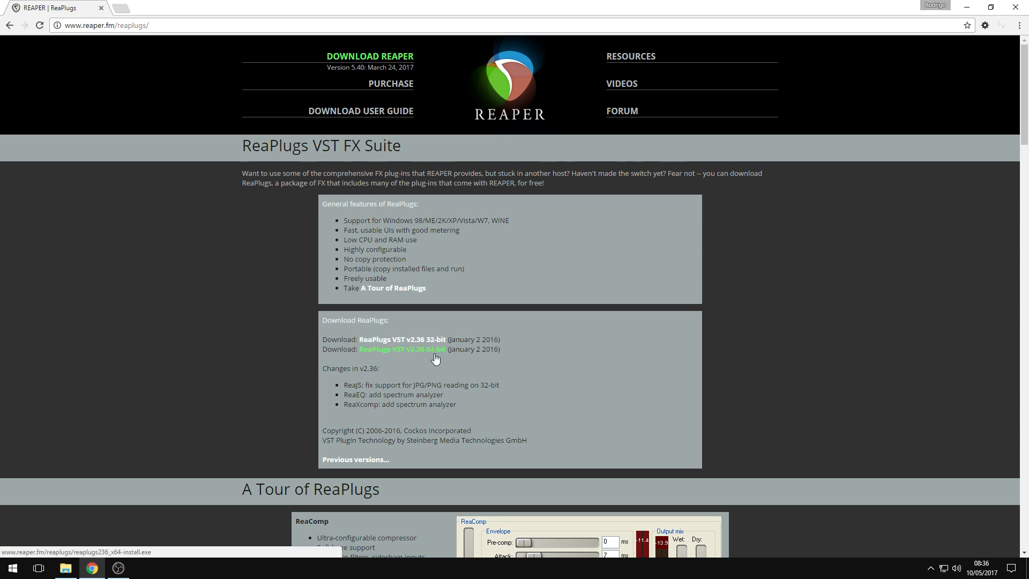
{"action": "left_click", "coordinate": [967, 7]}
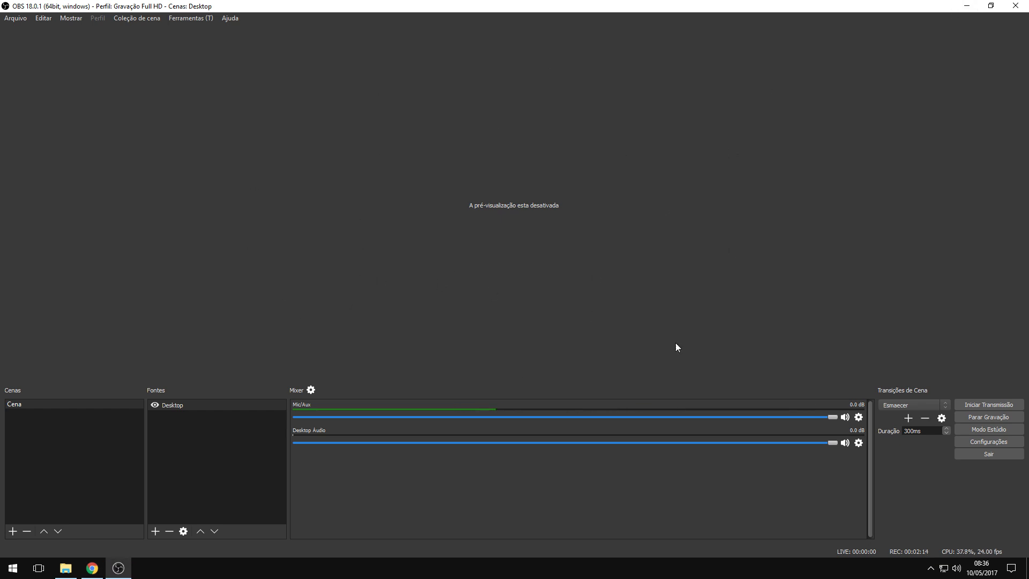
{"action": "left_click", "coordinate": [858, 418]}
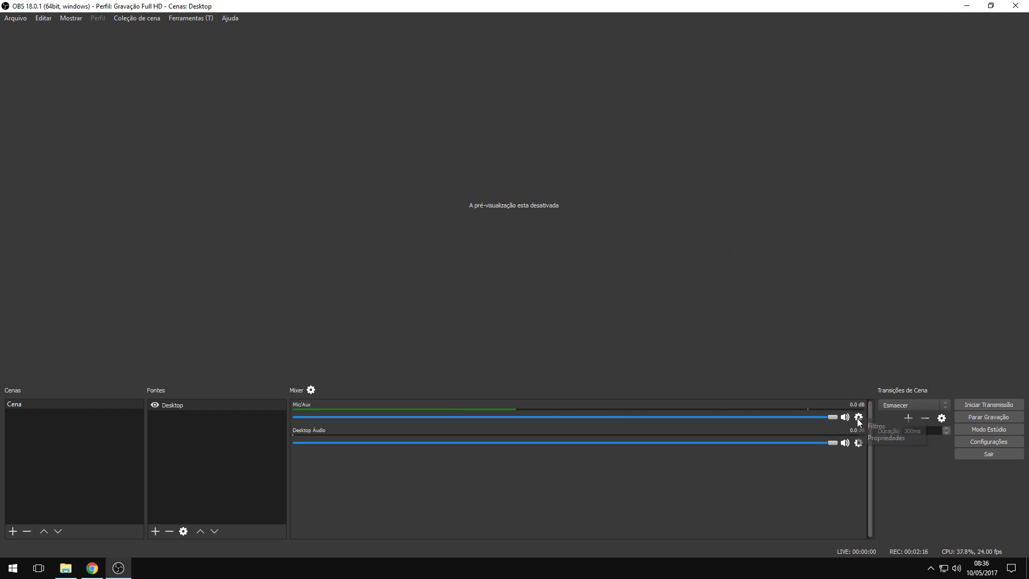
{"action": "left_click", "coordinate": [874, 426]}
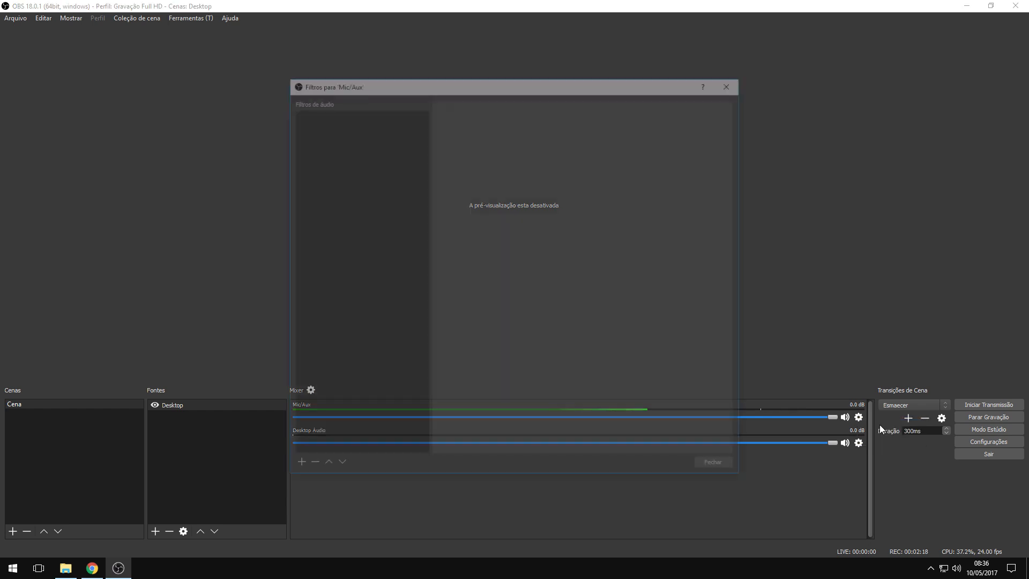
{"action": "left_click", "coordinate": [719, 468]}
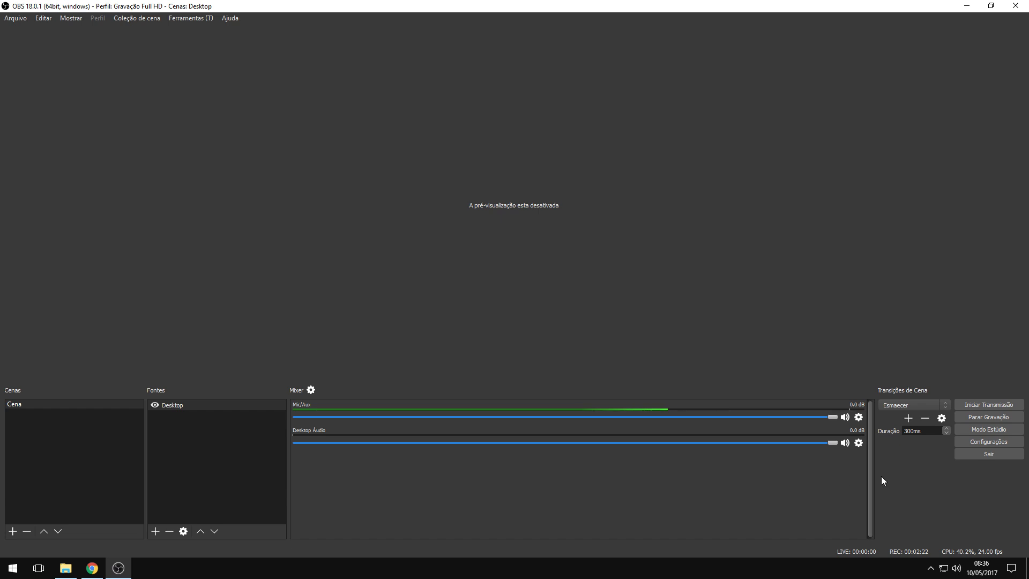
Add a VST 2.x plugin filter named Pitch to the Mic/Aux audio source and select reajs as its plugin
{"action": "left_click", "coordinate": [859, 417]}
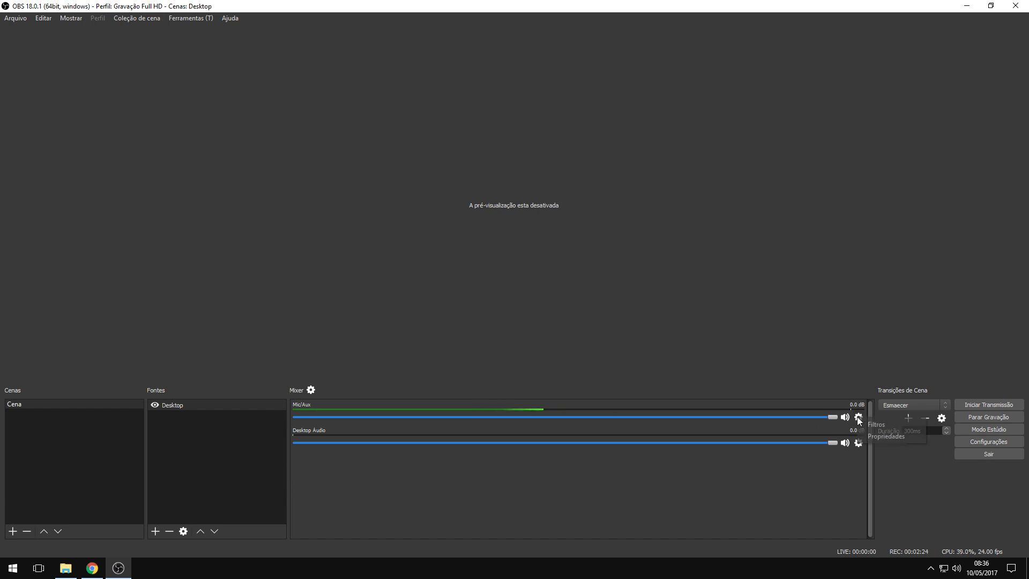
{"action": "left_click", "coordinate": [879, 427]}
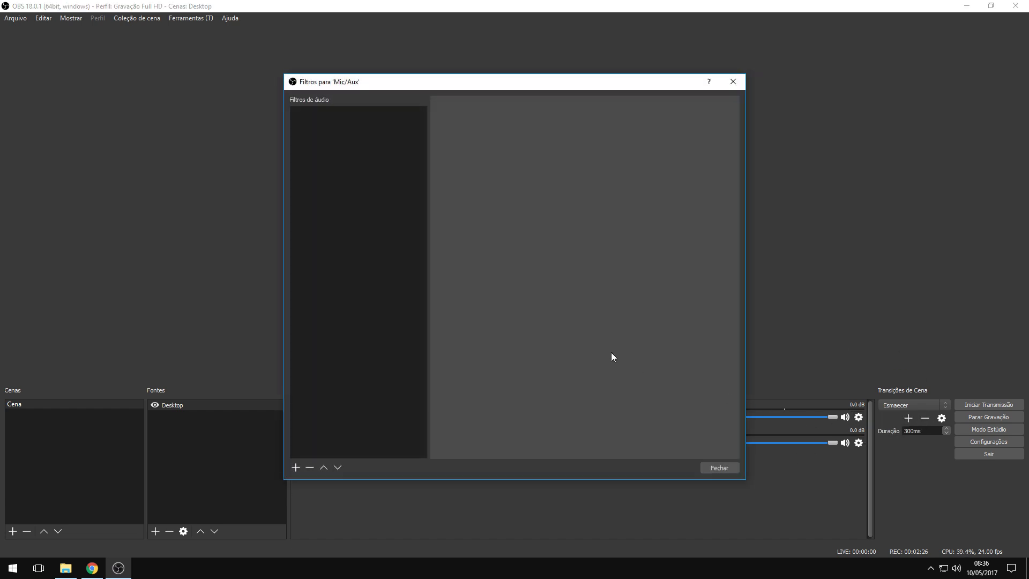
{"action": "left_click", "coordinate": [295, 467]}
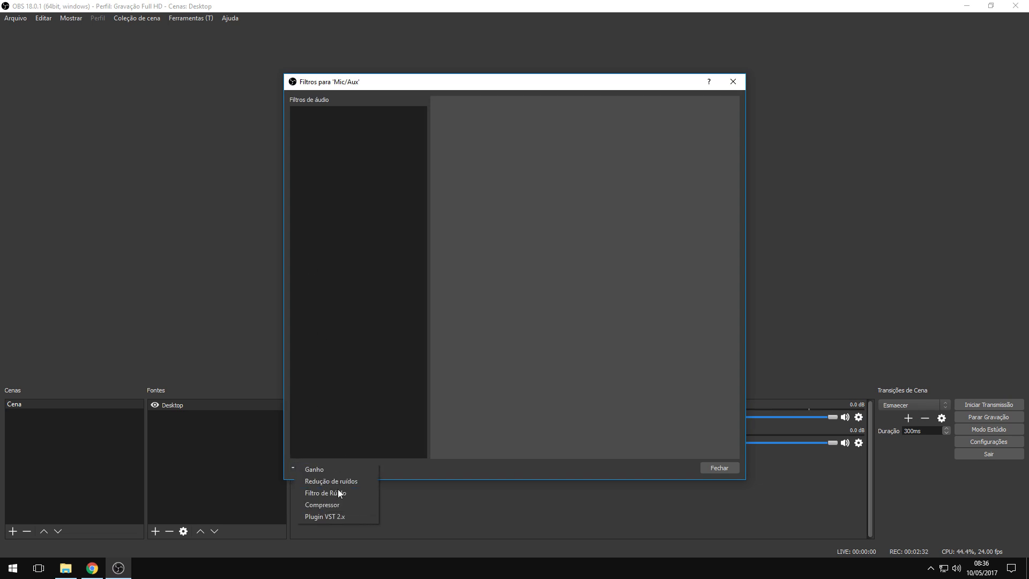
{"action": "left_click", "coordinate": [357, 516]}
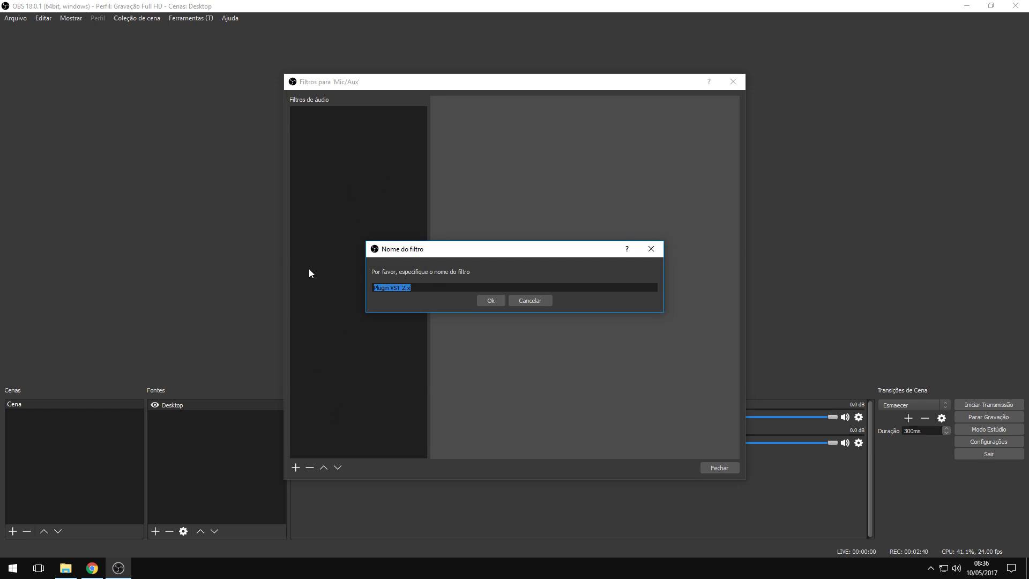
{"action": "type", "text": "Pl"}
{"action": "left_click", "coordinate": [480, 299]}
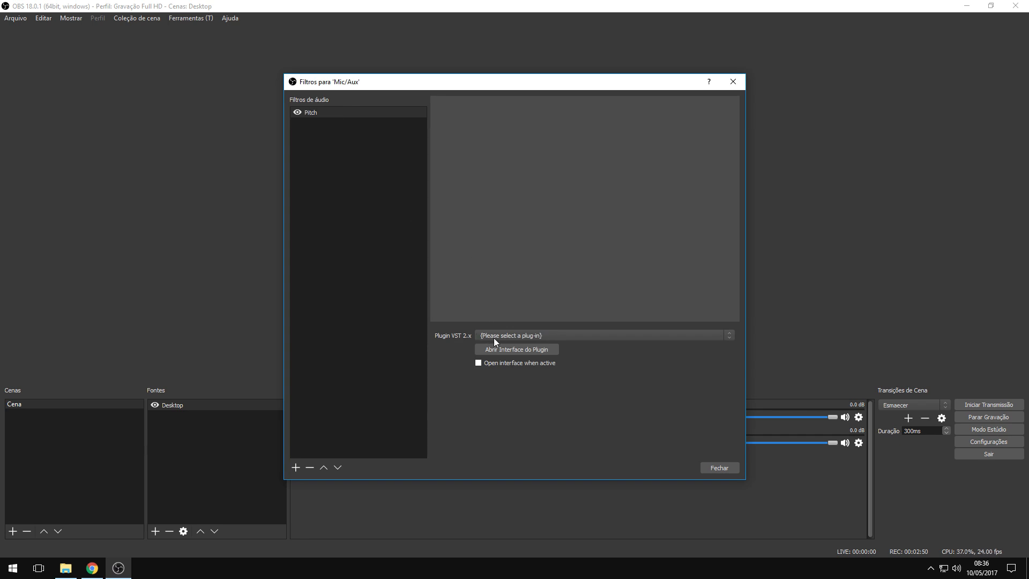
{"action": "left_click", "coordinate": [524, 340]}
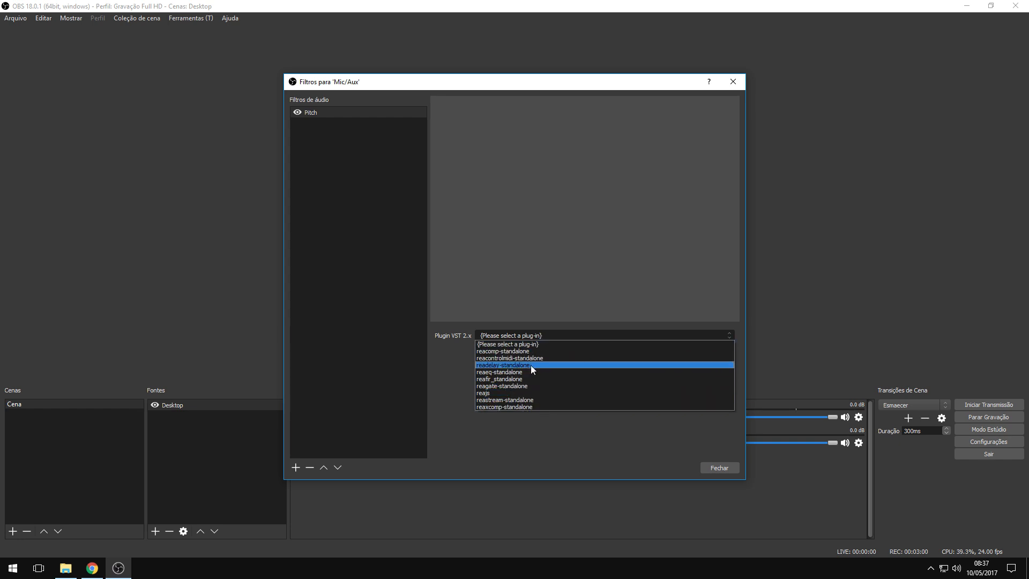
{"action": "left_click", "coordinate": [498, 393]}
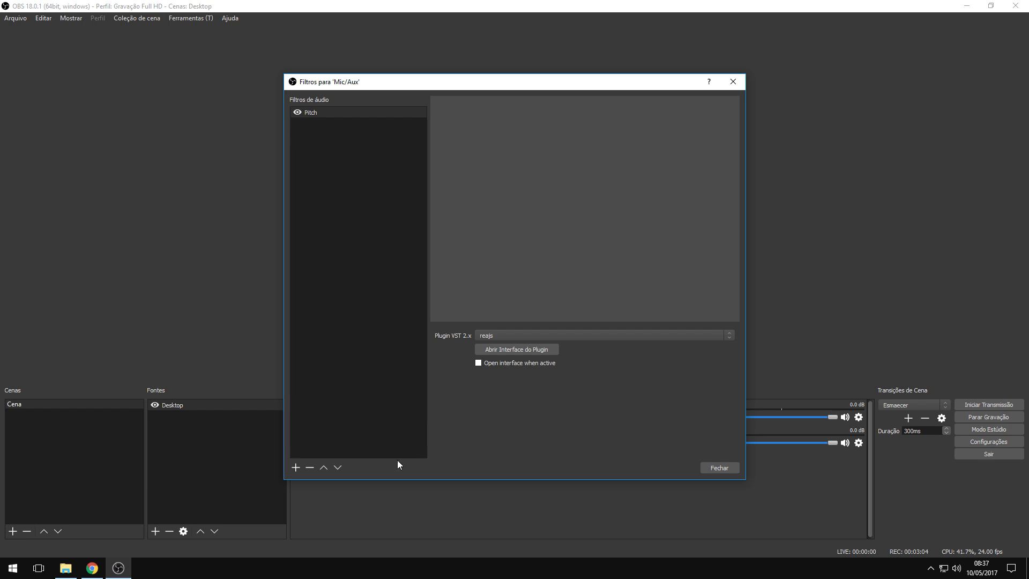
Switch to Chrome and review the ReaPlugs page's address, description, feature list and download section
{"action": "left_click", "coordinate": [92, 568]}
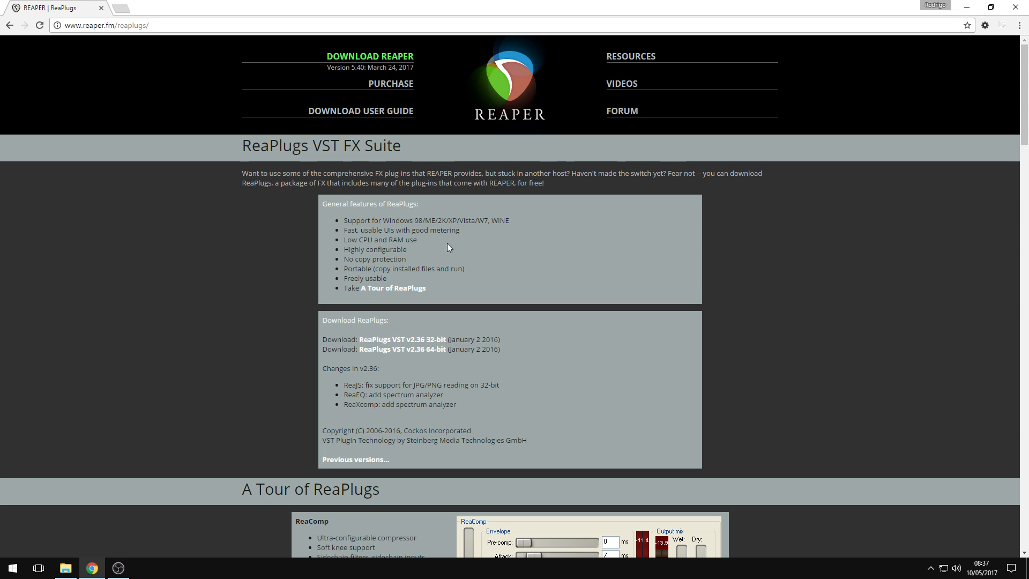
{"action": "left_click_drag", "start_coordinate": [372, 220], "coordinate": [508, 402]}
{"action": "left_click", "coordinate": [508, 401]}
{"action": "left_click", "coordinate": [166, 233]}
{"action": "left_click", "coordinate": [86, 26]}
{"action": "double_click", "coordinate": [87, 26]}
{"action": "left_click", "coordinate": [196, 305]}
{"action": "left_click_drag", "start_coordinate": [252, 173], "coordinate": [619, 198]}
{"action": "left_click", "coordinate": [618, 194]}
{"action": "double_click", "coordinate": [91, 25]}
{"action": "left_click", "coordinate": [90, 26]}
{"action": "double_click", "coordinate": [131, 25]}
{"action": "left_click", "coordinate": [132, 26]}
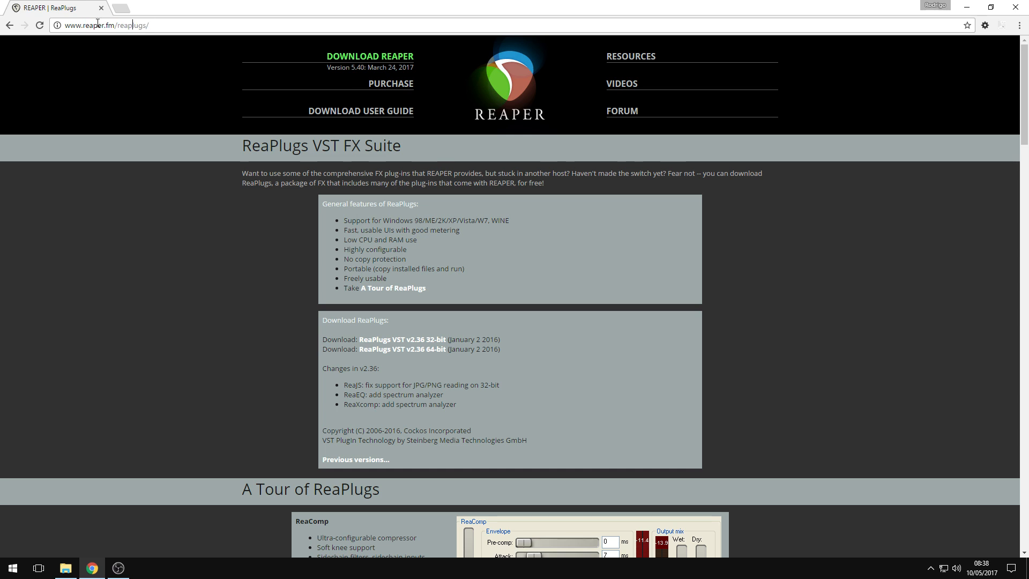
{"action": "left_click_drag", "start_coordinate": [99, 24], "coordinate": [63, 29]}
{"action": "double_click", "coordinate": [128, 26]}
{"action": "left_click_drag", "start_coordinate": [171, 27], "coordinate": [59, 25]}
{"action": "double_click", "coordinate": [102, 25]}
{"action": "left_click", "coordinate": [174, 26]}
Return to OBS, open the interface of the Pitch filter's reajs plugin, and move its window clear of the filter list
{"action": "left_click", "coordinate": [118, 568]}
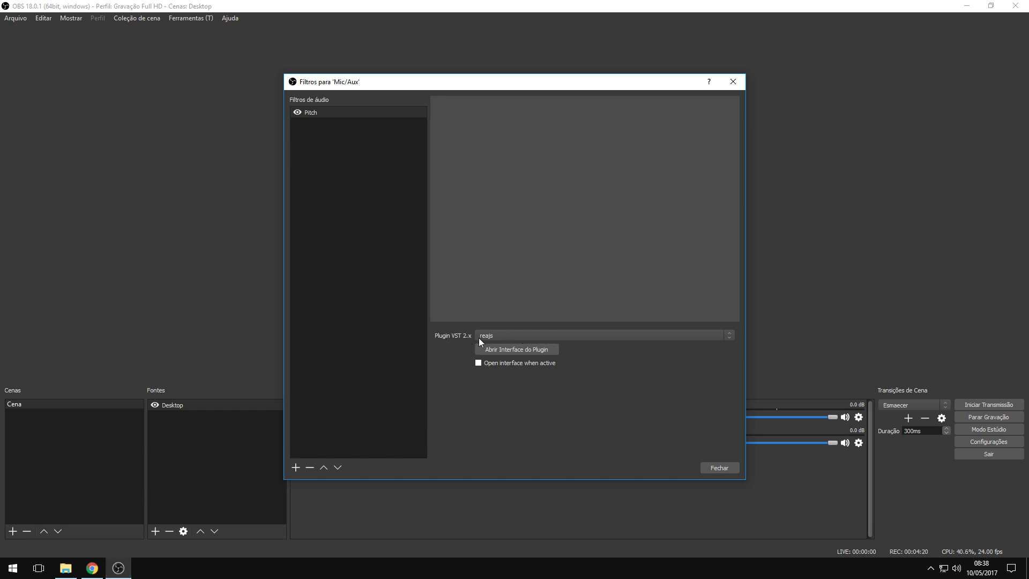
{"action": "left_click", "coordinate": [524, 334]}
{"action": "left_click", "coordinate": [524, 334]}
{"action": "left_click", "coordinate": [528, 351]}
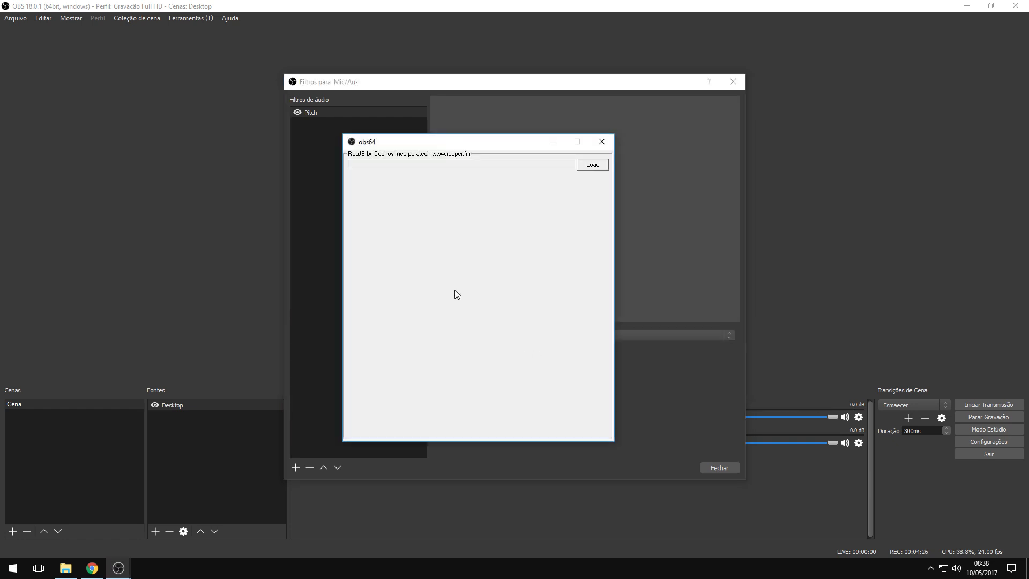
{"action": "left_click_drag", "start_coordinate": [440, 146], "coordinate": [624, 195]}
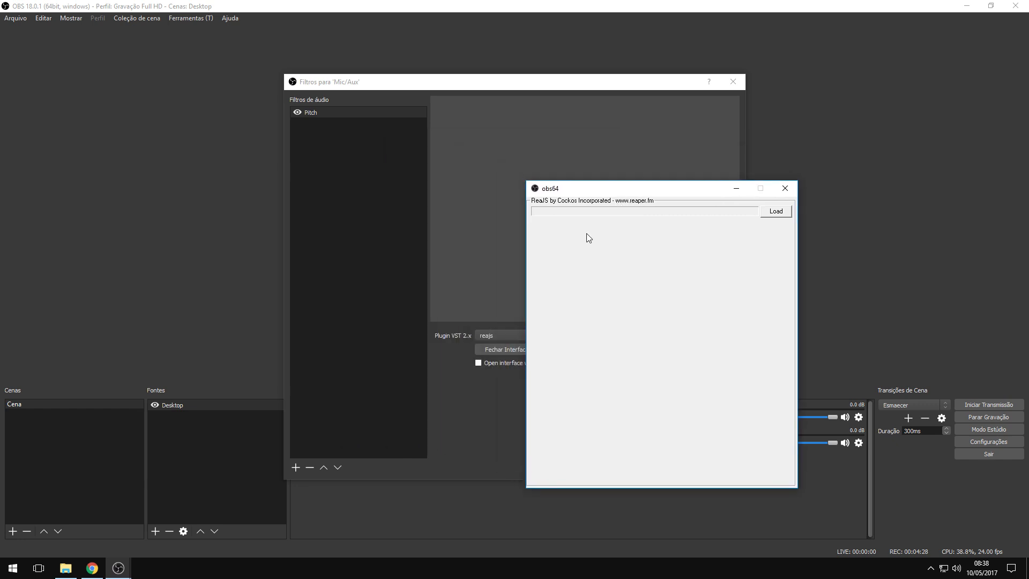
Load the pitch/superpitch effect into the ReaJS plugin and reposition its window over the Mic/Aux filters dialog
{"action": "left_click", "coordinate": [777, 212]}
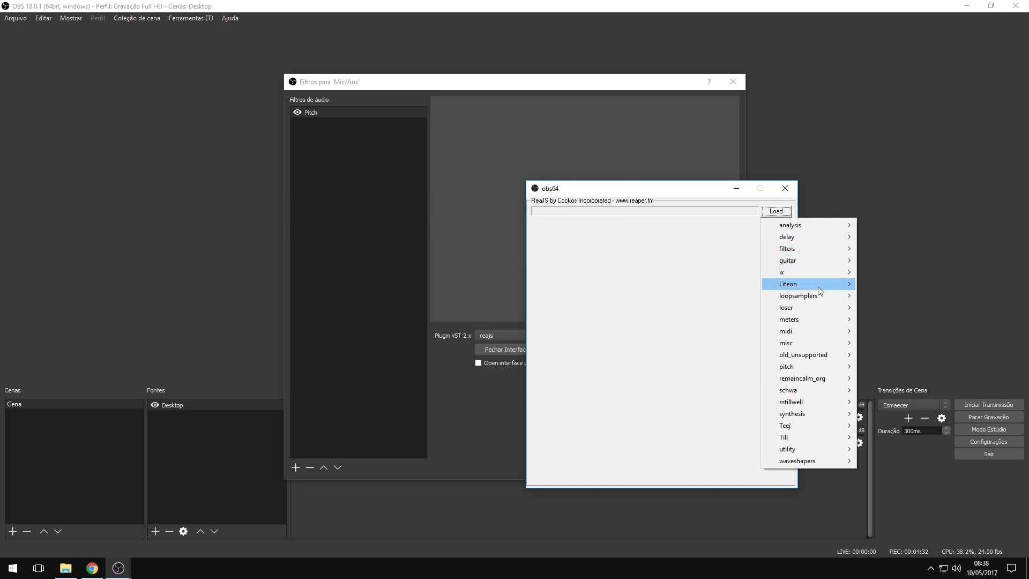
{"action": "mouse_move", "coordinate": [815, 241]}
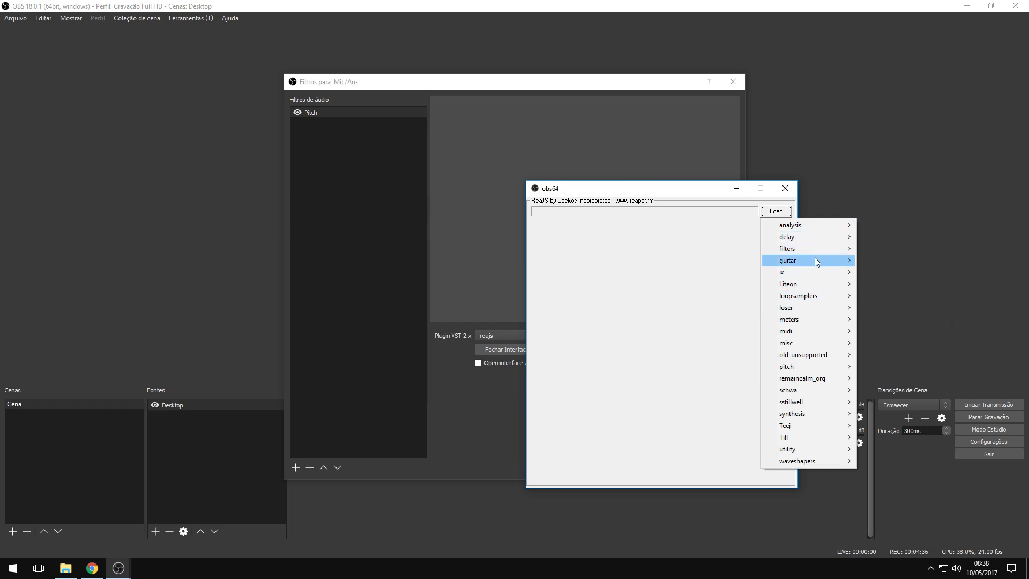
{"action": "mouse_move", "coordinate": [818, 450]}
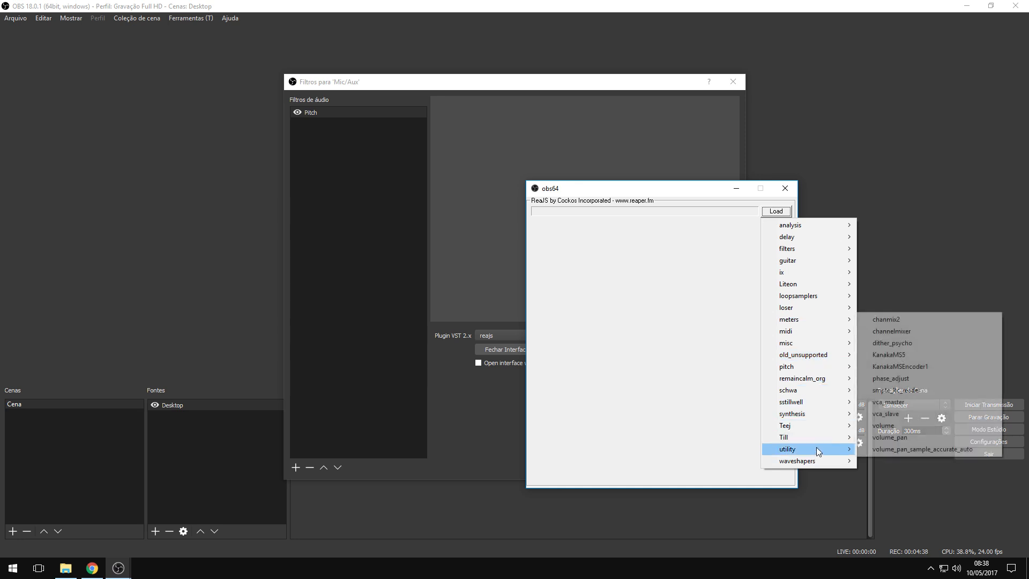
{"action": "mouse_move", "coordinate": [799, 368]}
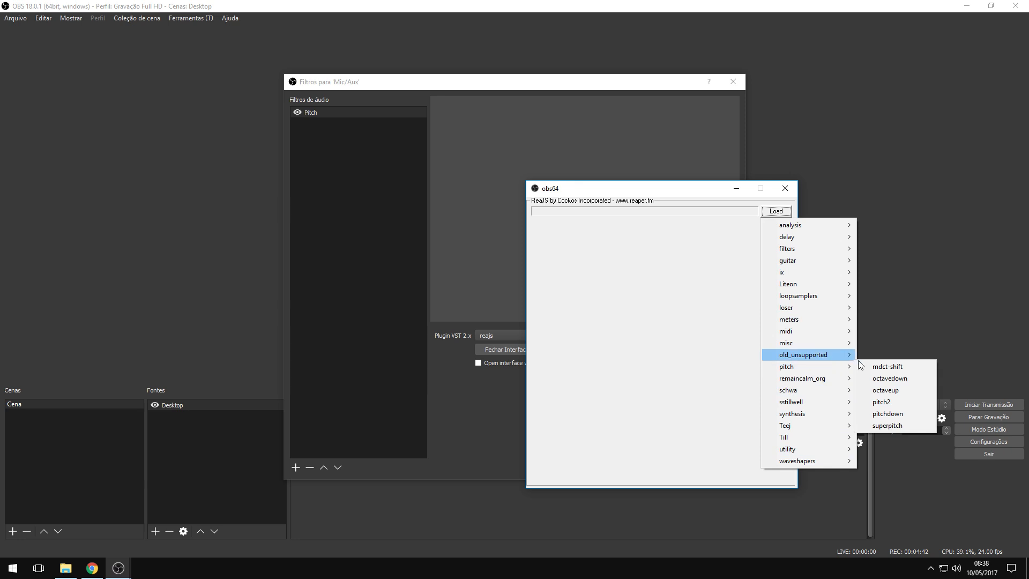
{"action": "left_click", "coordinate": [903, 427]}
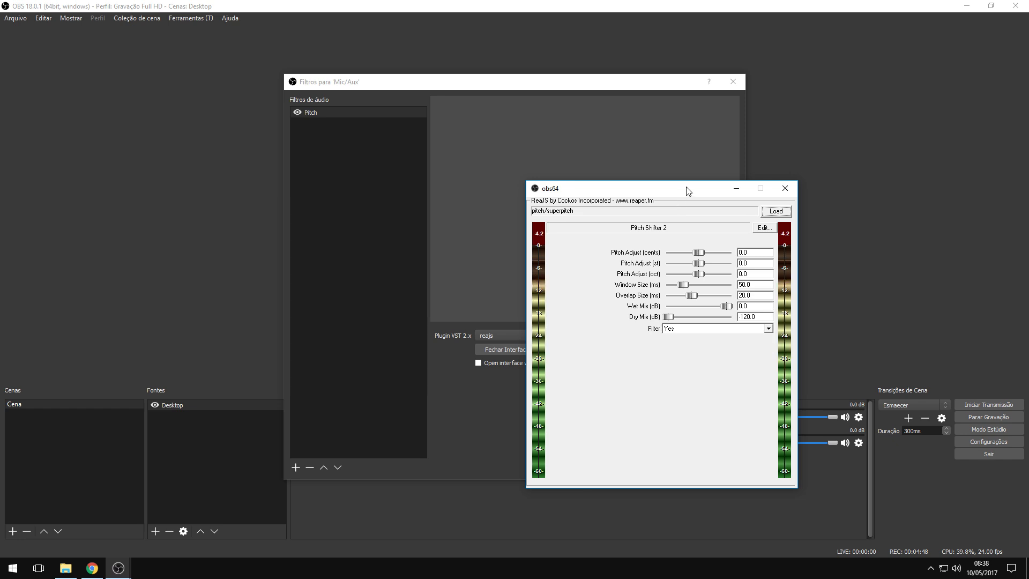
{"action": "left_click_drag", "start_coordinate": [688, 191], "coordinate": [588, 211]}
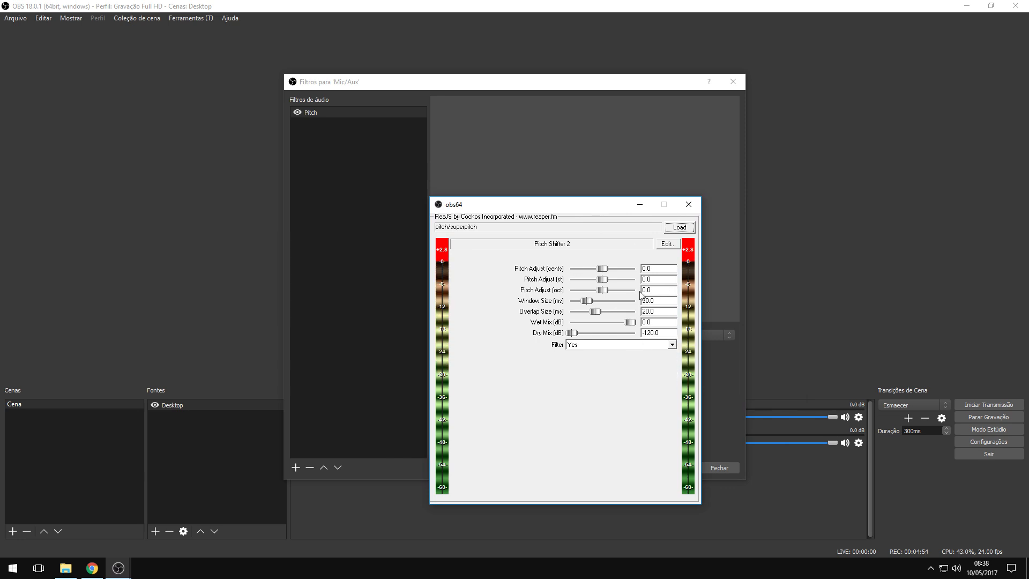
{"action": "left_click_drag", "start_coordinate": [570, 209], "coordinate": [653, 236]}
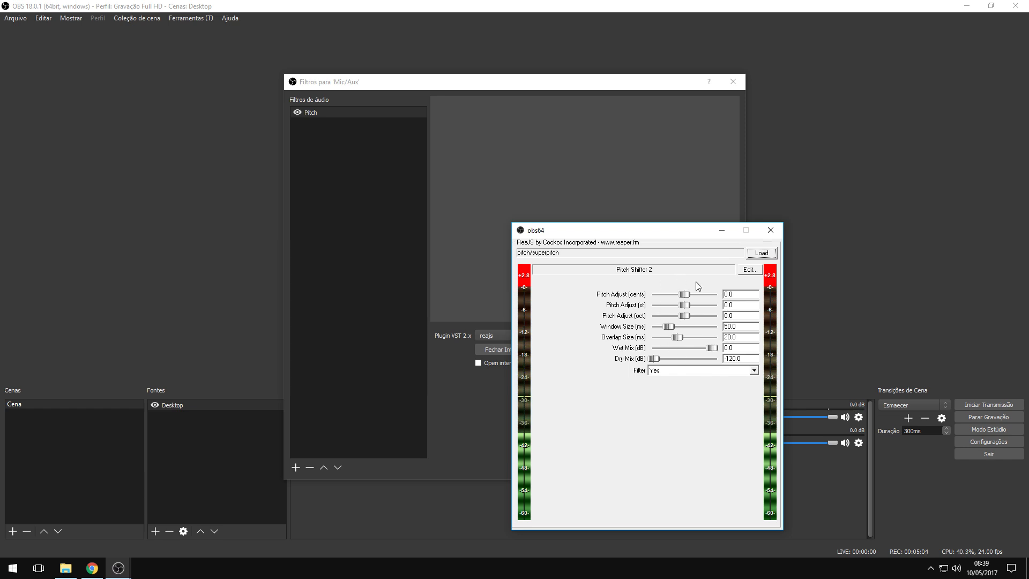
Try Pitch Adjust (cents) at 40 and -34 in Pitch Shifter 2, and reset it to 0
{"action": "double_click", "coordinate": [732, 326]}
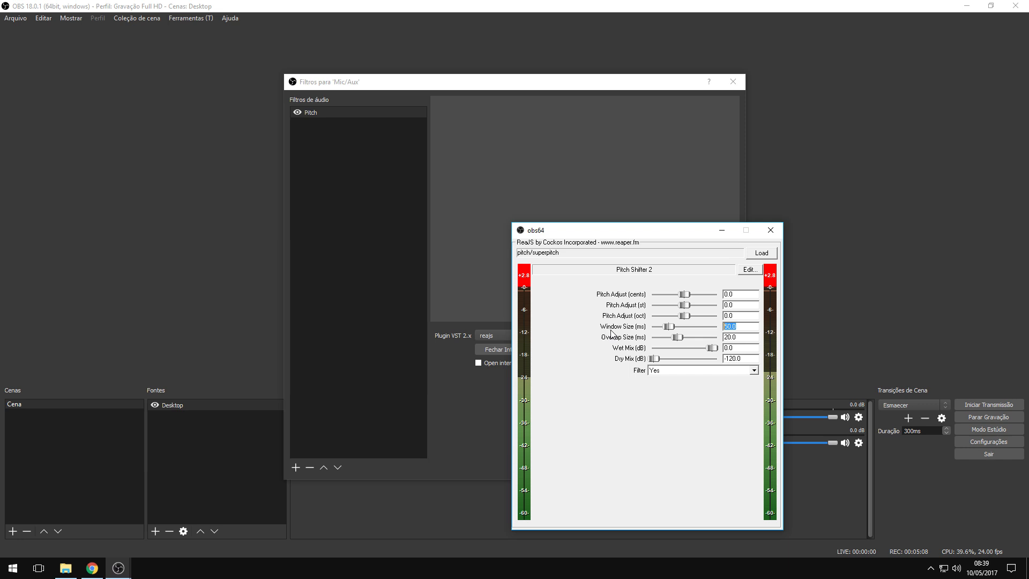
{"action": "left_click", "coordinate": [746, 329]}
{"action": "double_click", "coordinate": [746, 337]}
{"action": "left_click_drag", "start_coordinate": [688, 298], "coordinate": [699, 297]}
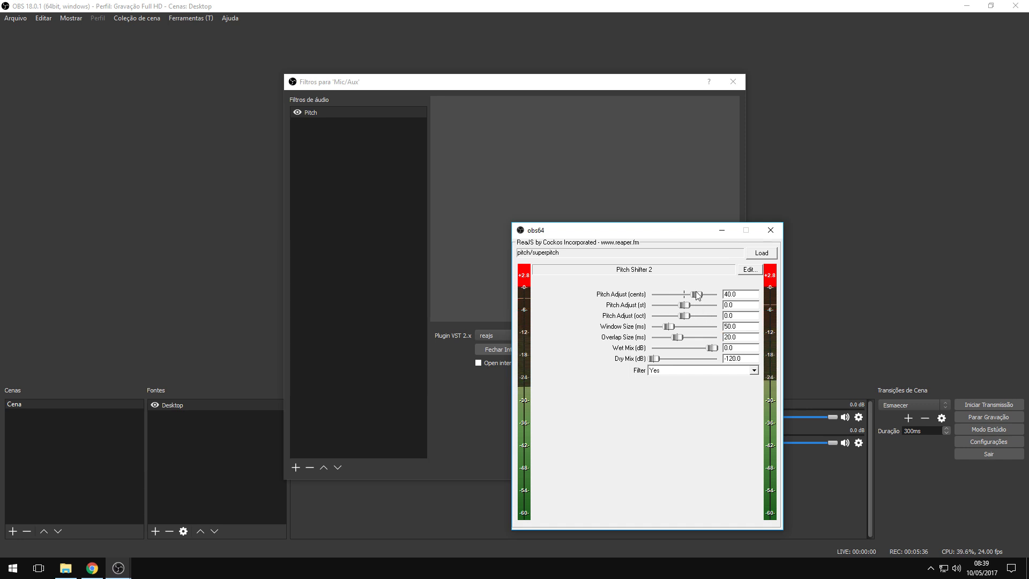
{"action": "left_click_drag", "start_coordinate": [699, 295], "coordinate": [674, 299]}
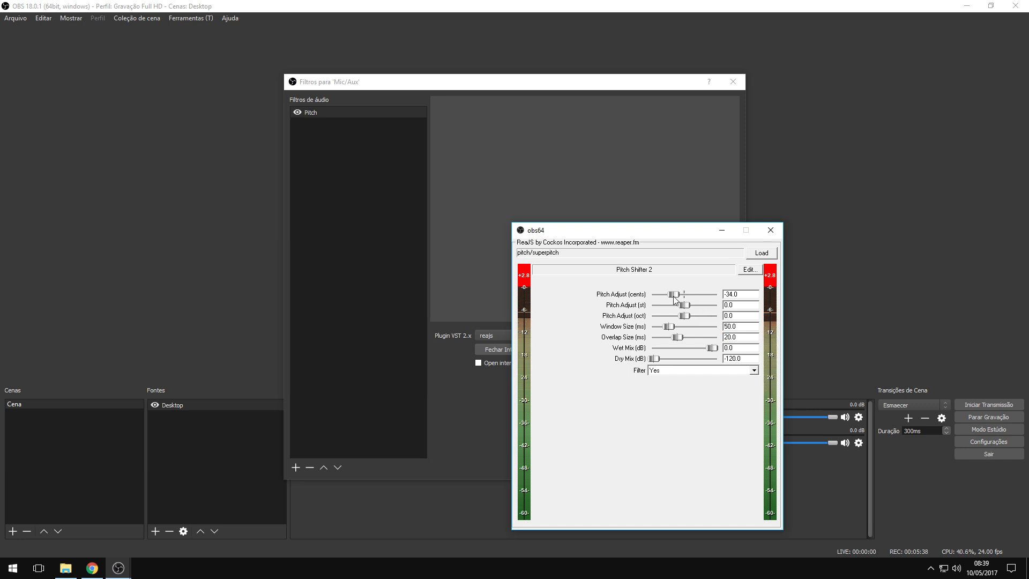
{"action": "double_click", "coordinate": [673, 296]}
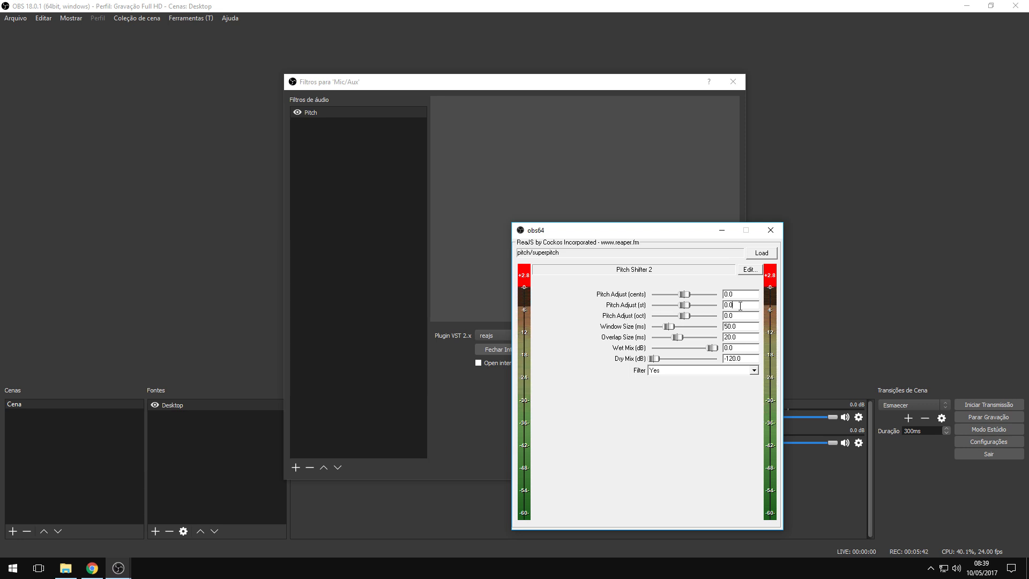
{"action": "double_click", "coordinate": [691, 304]}
Shift the plugin window aside, try Pitch Adjust (st) at 9, and reset it to 0
{"action": "left_click_drag", "start_coordinate": [685, 230], "coordinate": [639, 237]}
{"action": "double_click", "coordinate": [687, 311]}
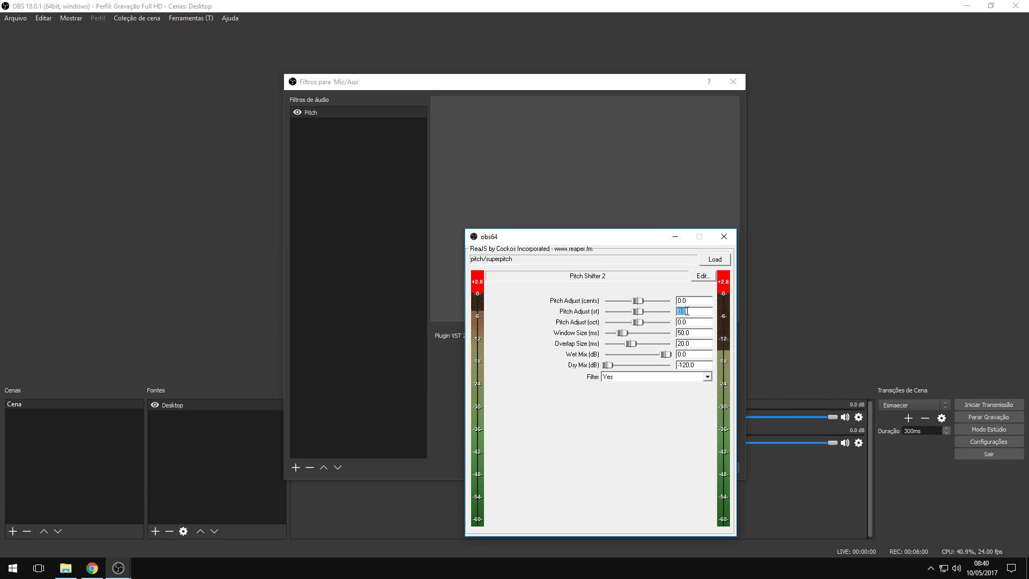
{"action": "type", "text": "9"}
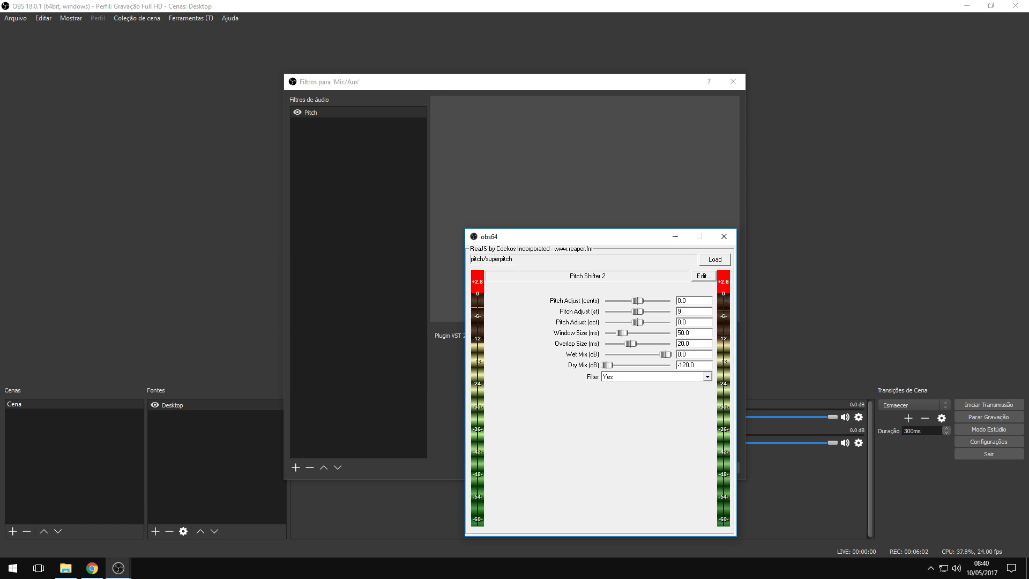
{"action": "key", "text": "Tab"}
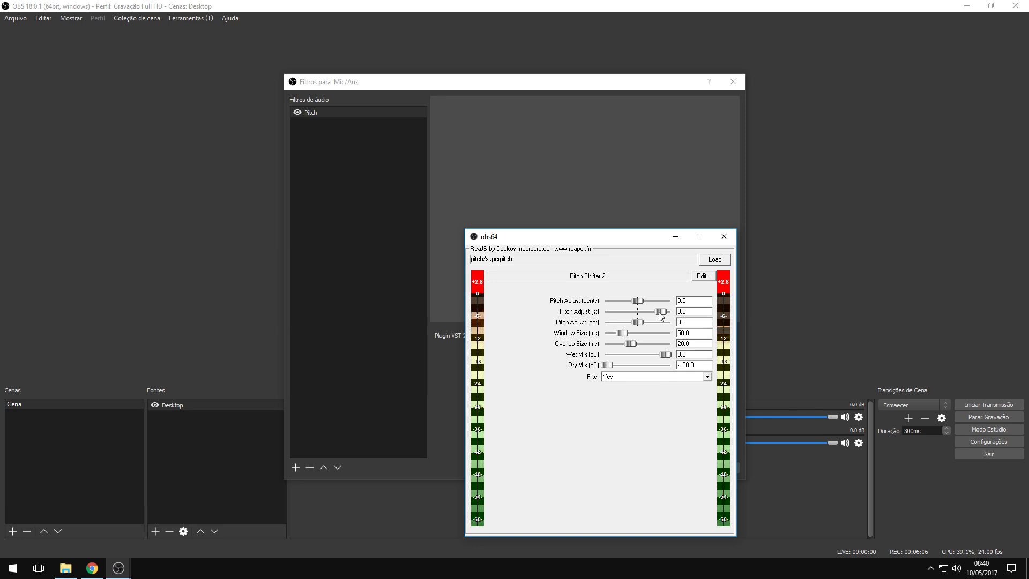
{"action": "double_click", "coordinate": [659, 313]}
Set the pitch shifter's Window Size to 30 ms and its Overlap Size to 15 ms
{"action": "left_click_drag", "start_coordinate": [698, 335], "coordinate": [627, 337]}
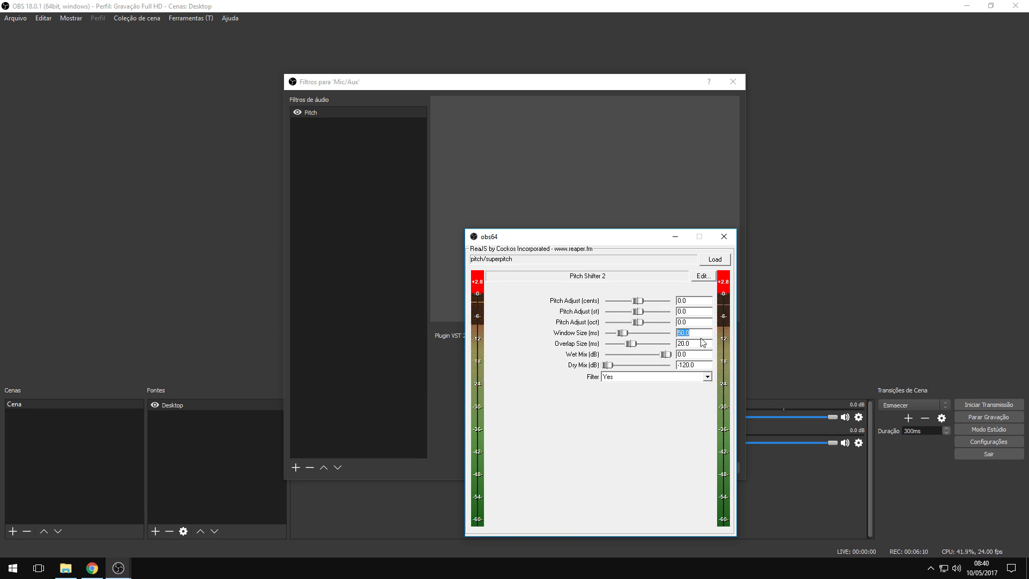
{"action": "type", "text": "30"}
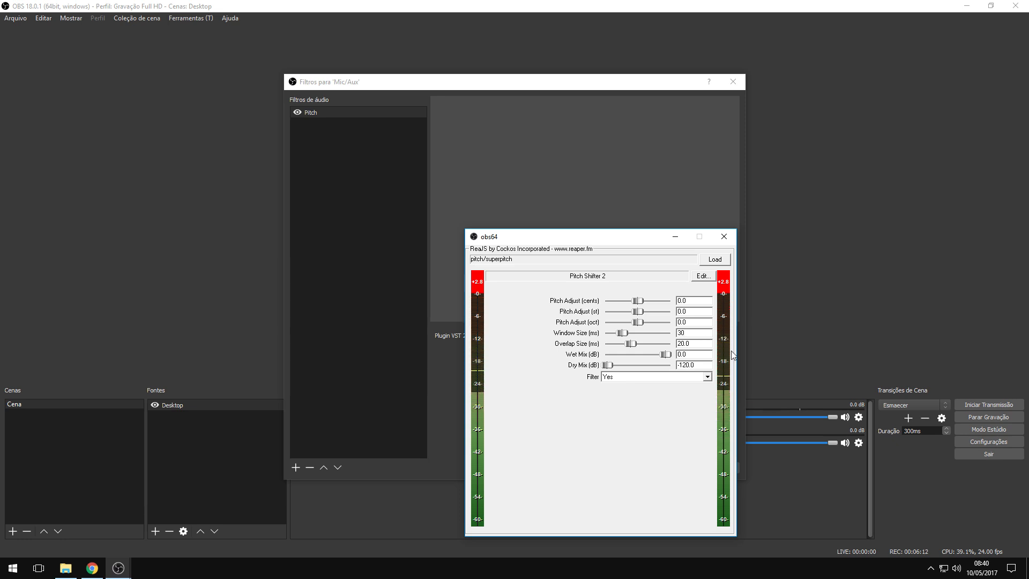
{"action": "left_click", "coordinate": [701, 341]}
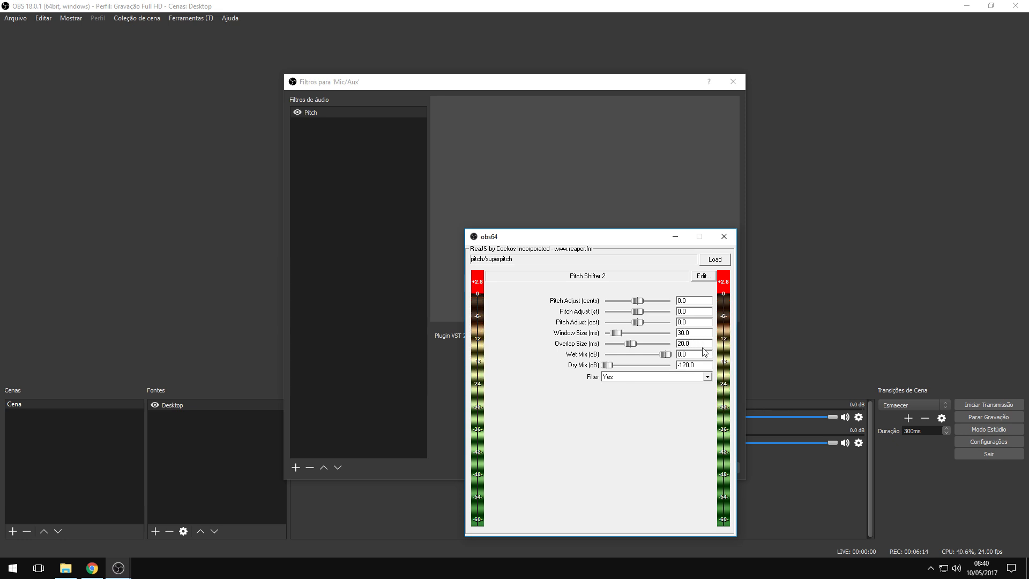
{"action": "double_click", "coordinate": [702, 346]}
{"action": "type", "text": "15"}
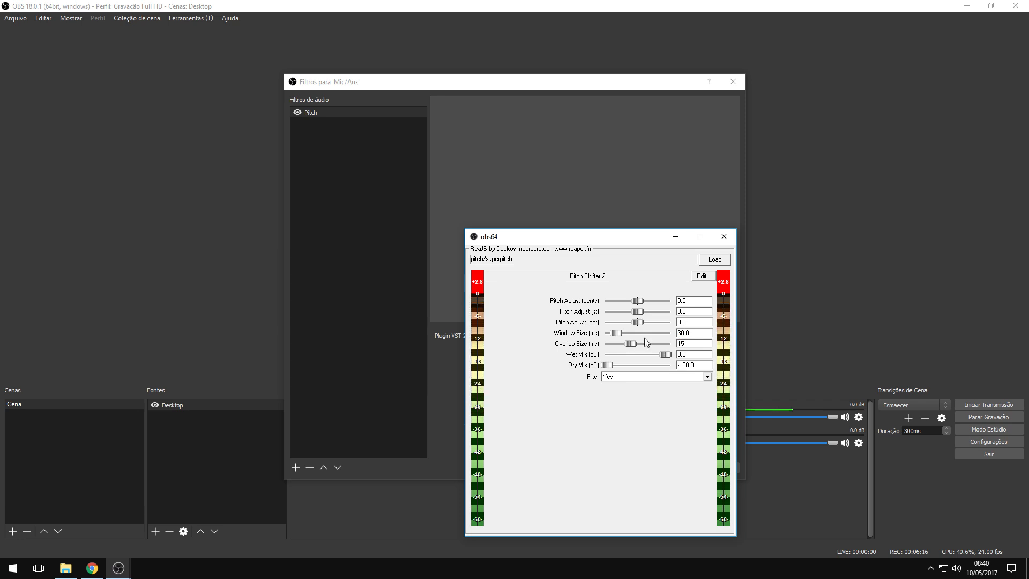
{"action": "left_click", "coordinate": [692, 333]}
Try Pitch Adjust (oct) at 1 and -1, and return it to 0
{"action": "left_click_drag", "start_coordinate": [696, 311], "coordinate": [650, 313]}
{"action": "left_click", "coordinate": [645, 322]}
{"action": "left_click_drag", "start_coordinate": [644, 321], "coordinate": [642, 323]}
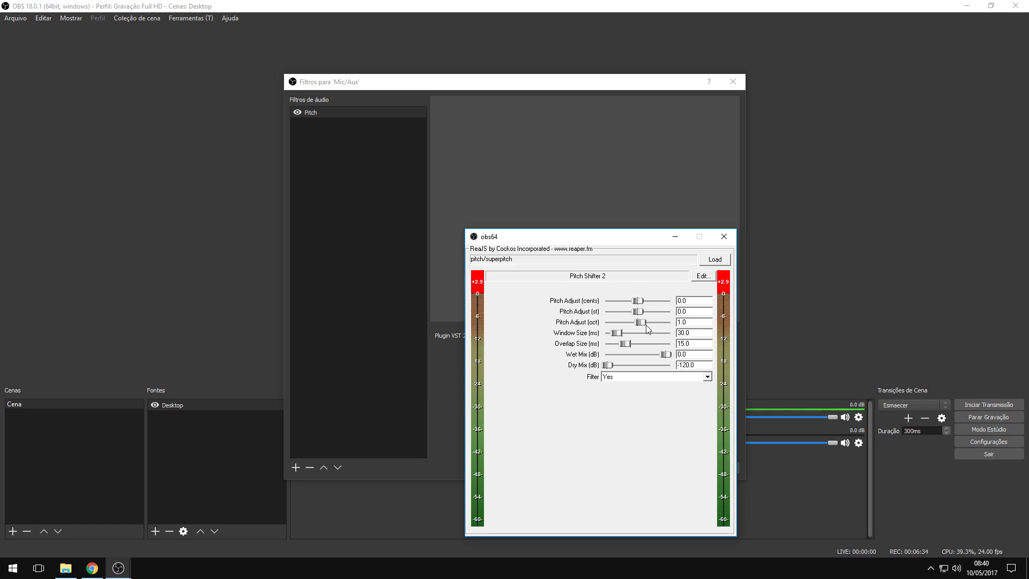
{"action": "left_click_drag", "start_coordinate": [636, 323], "coordinate": [631, 322]}
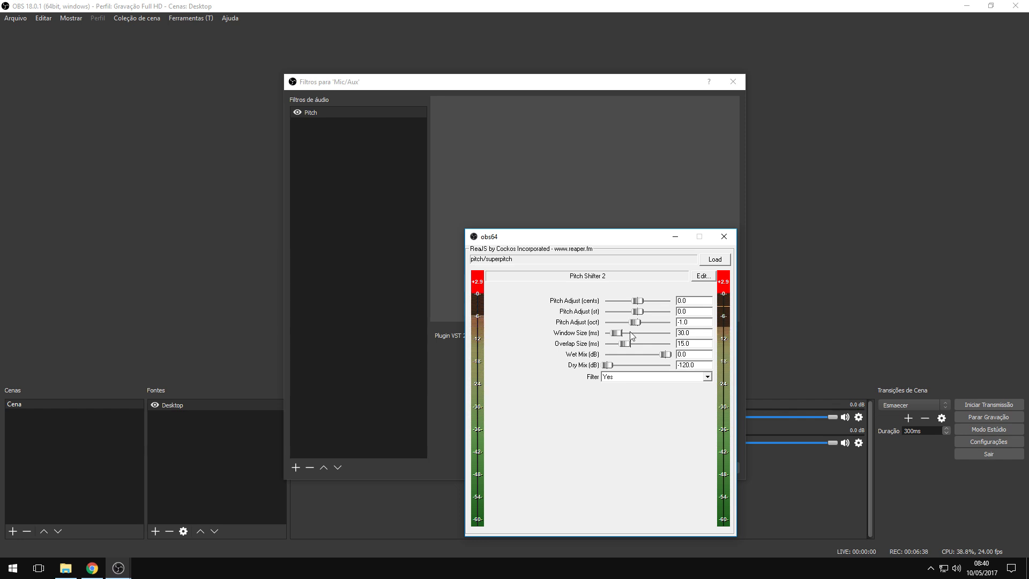
{"action": "left_click_drag", "start_coordinate": [637, 324], "coordinate": [639, 325]}
Test Pitch Adjust (st) at 9 and at -7 to compare a higher and a lower voice
{"action": "left_click", "coordinate": [700, 321]}
{"action": "key", "text": "Tab"}
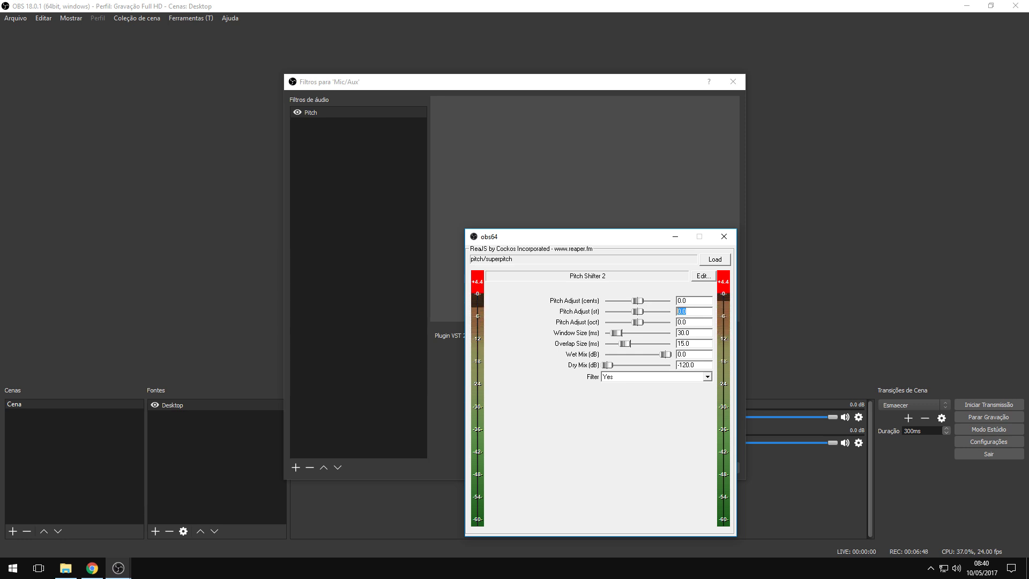
{"action": "type", "text": "9"}
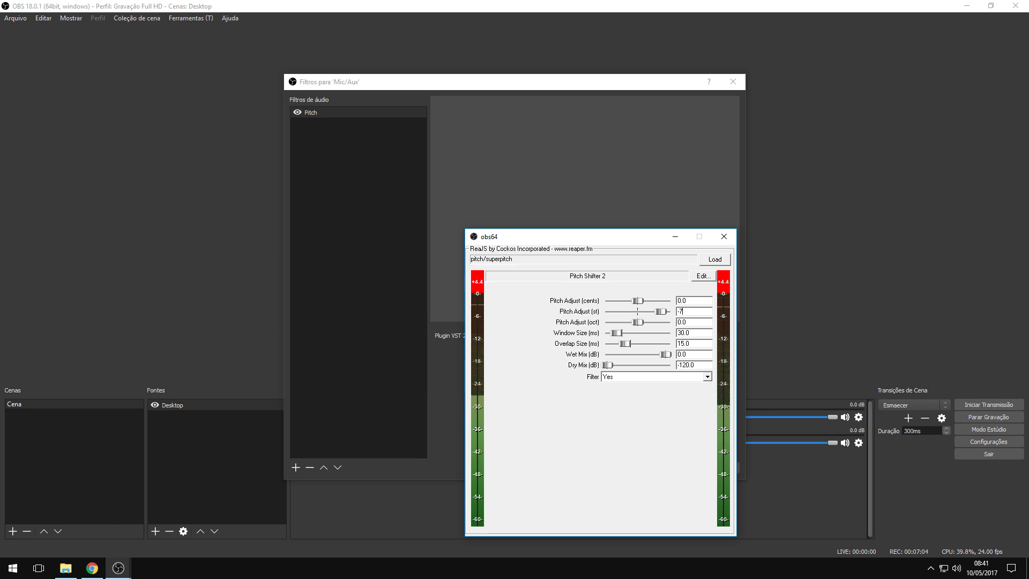
{"action": "type", "text": "7"}
{"action": "key", "text": "Tab"}
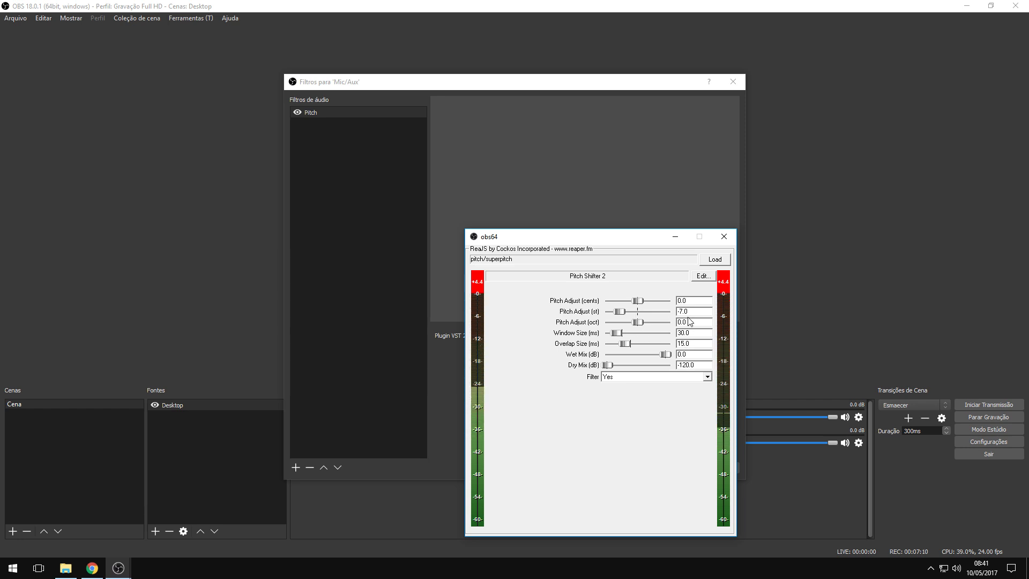
Set Pitch Adjust (st) to 9 in the pitch shifter
{"action": "double_click", "coordinate": [697, 312]}
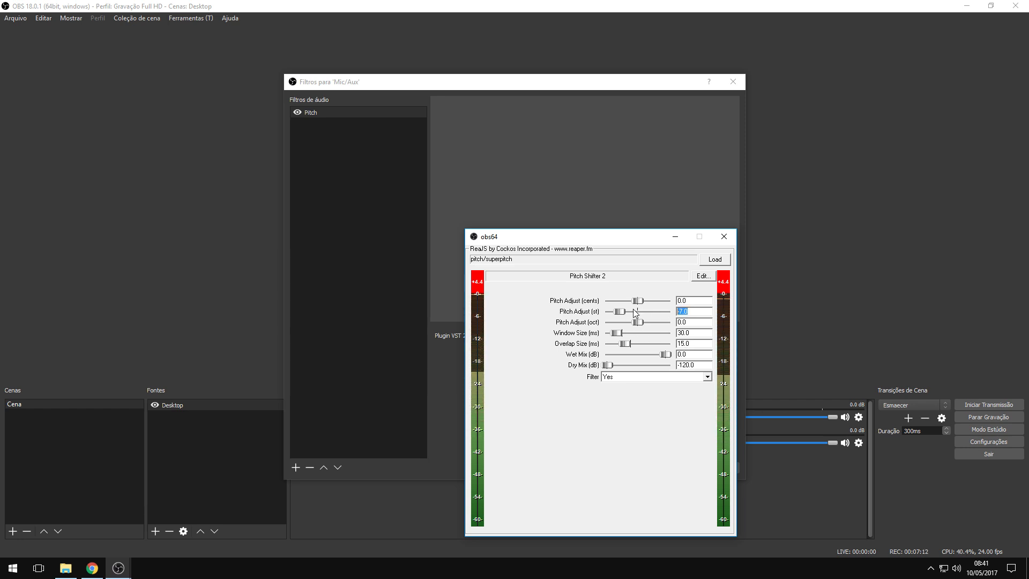
{"action": "type", "text": "9"}
{"action": "left_click", "coordinate": [692, 322]}
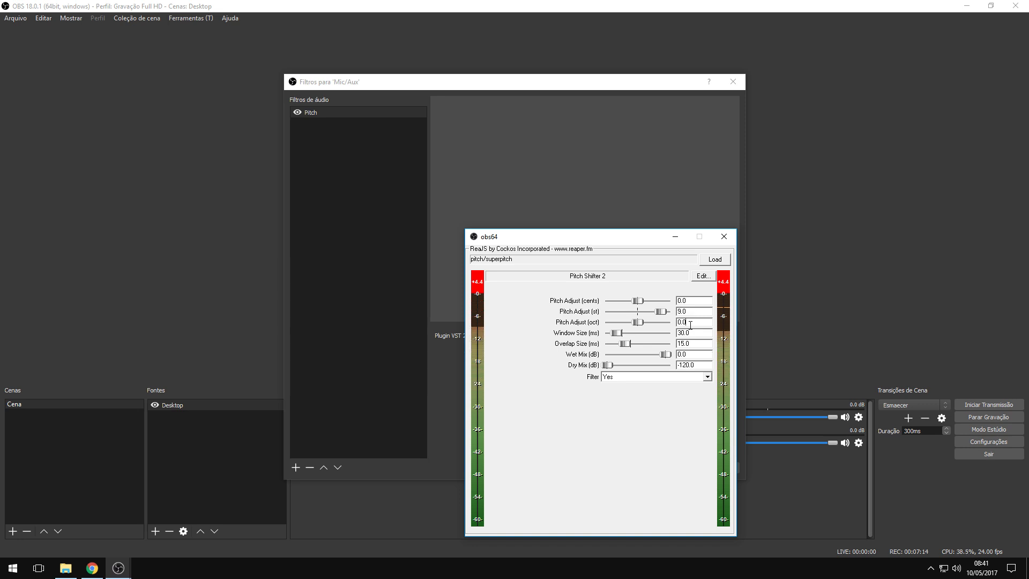
Close the plugin interface and the Mic/Aux filters dialog, and return from the ReaPlugs page in Chrome to OBS
{"action": "left_click", "coordinate": [724, 237]}
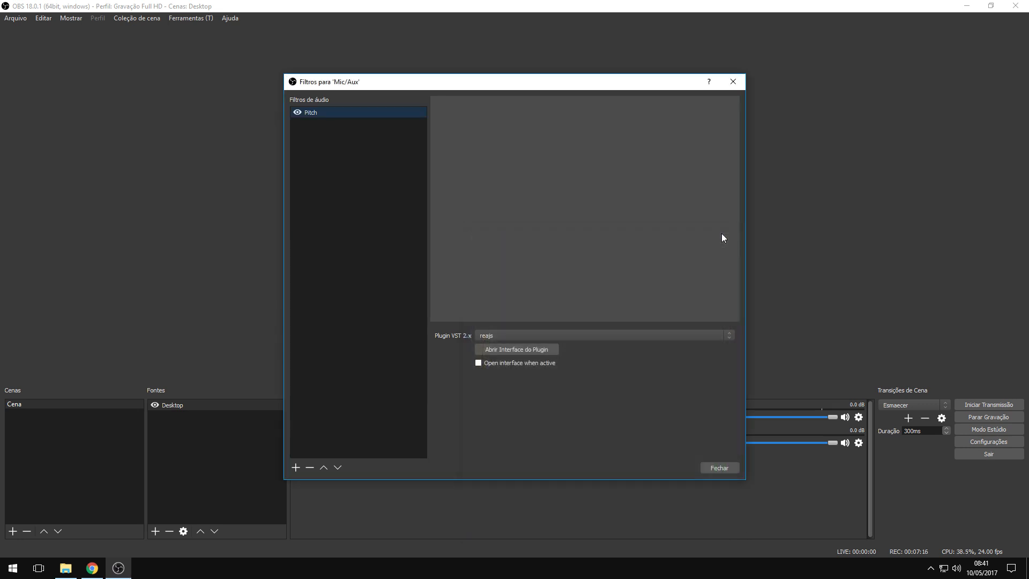
{"action": "left_click", "coordinate": [732, 81]}
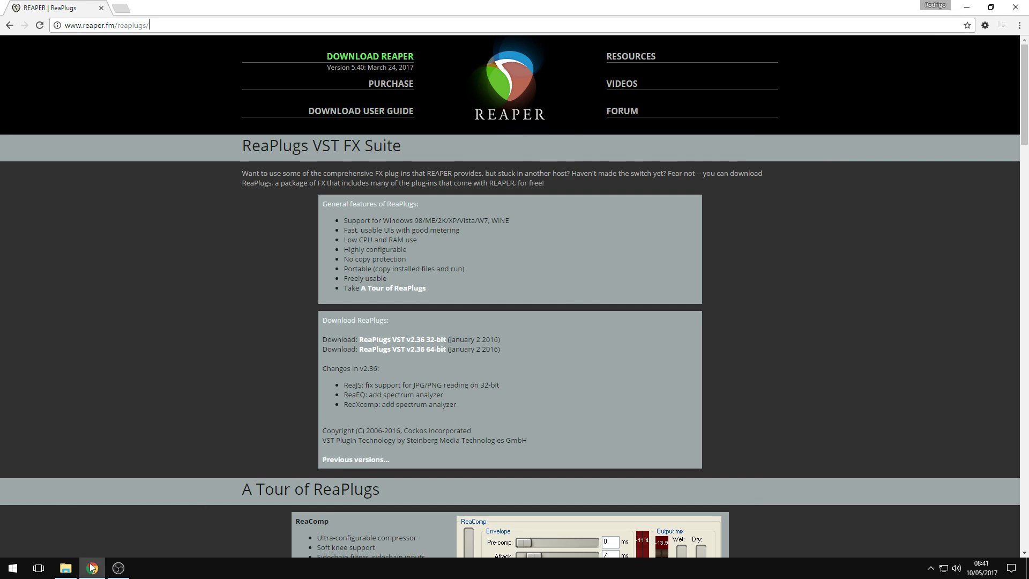
{"action": "left_click", "coordinate": [115, 575]}
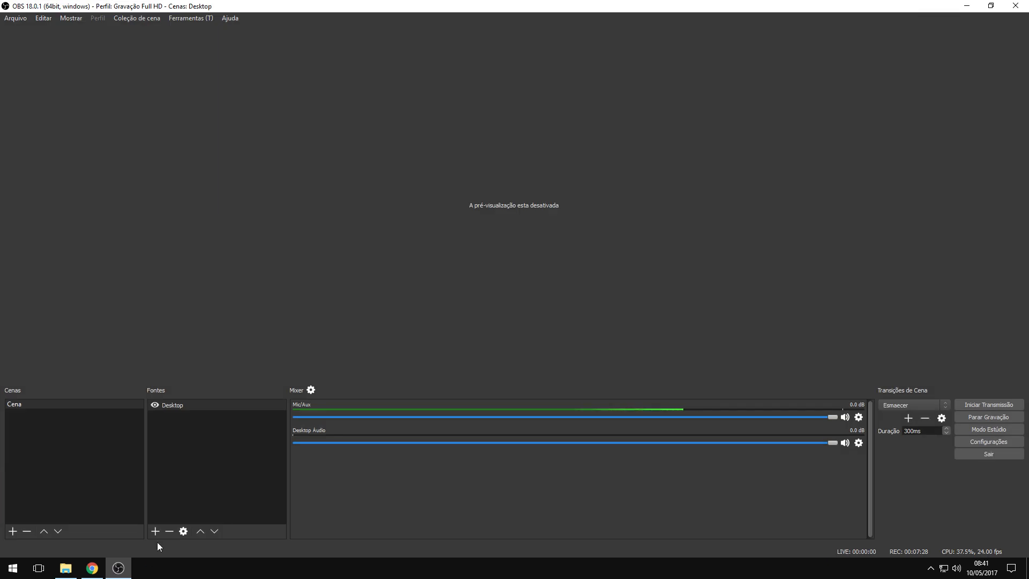